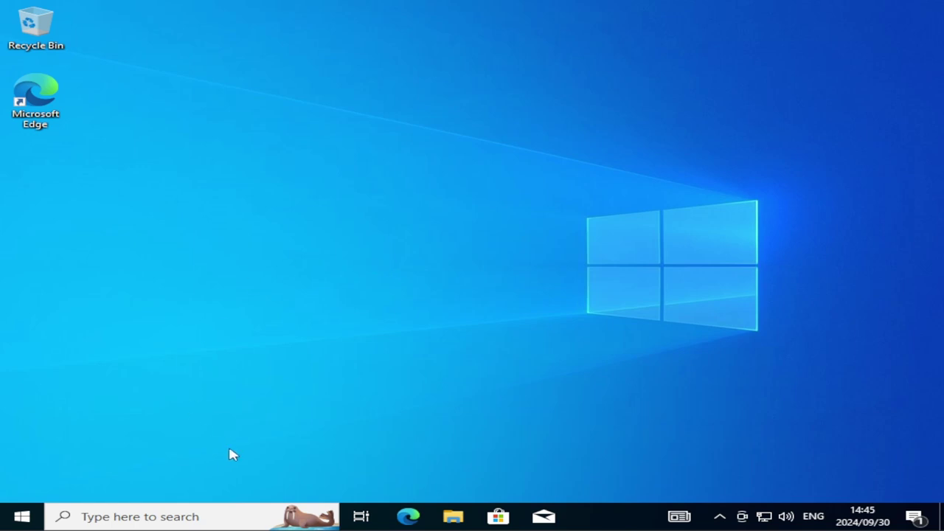
# - Open Windows Security and go to the management page for the virus and threat protection settings
pyautogui.click(146, 517)
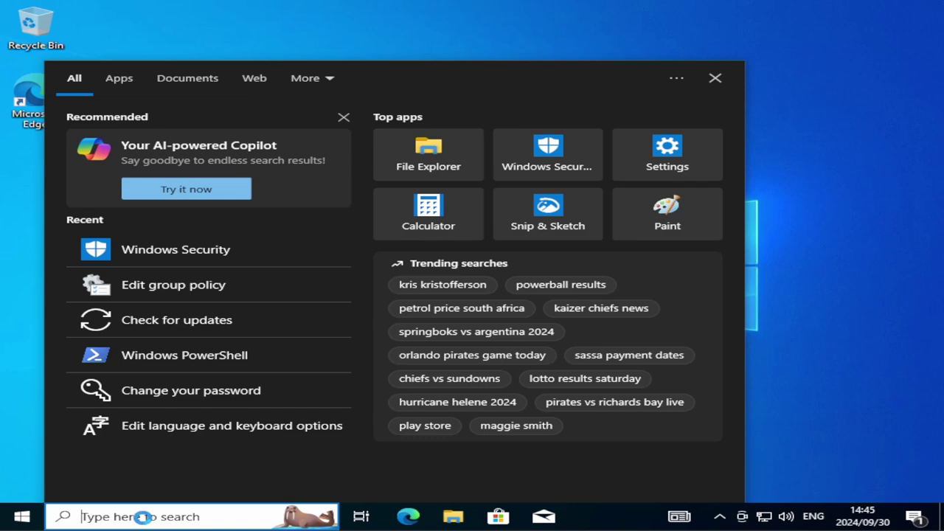
pyautogui.write('secu')
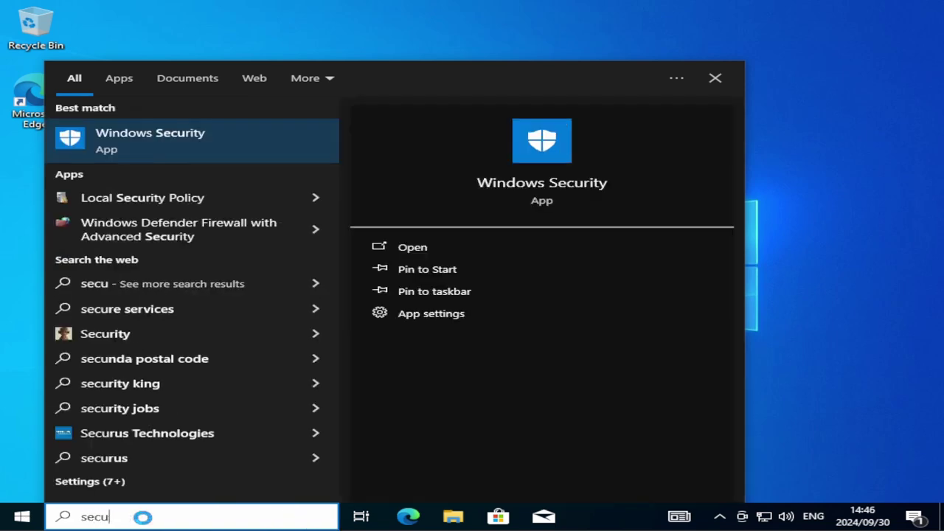
pyautogui.click(200, 139)
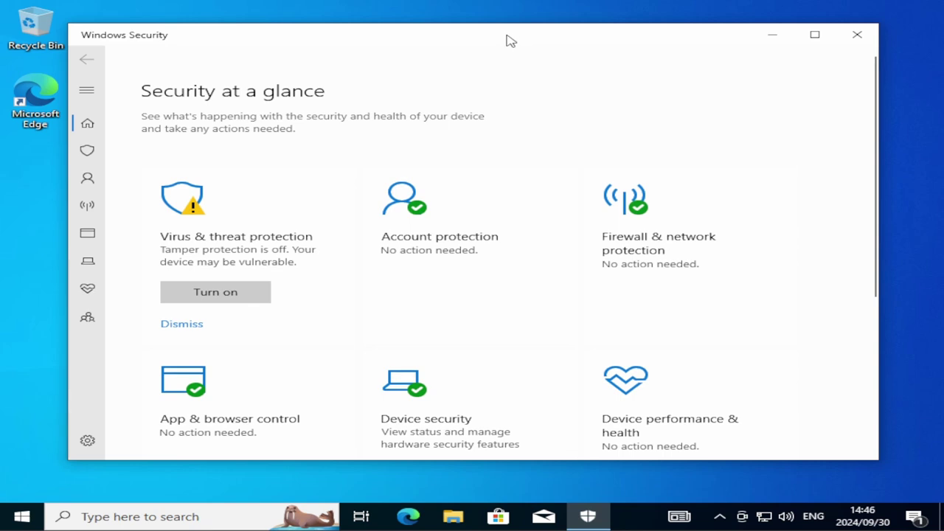
pyautogui.click(205, 244)
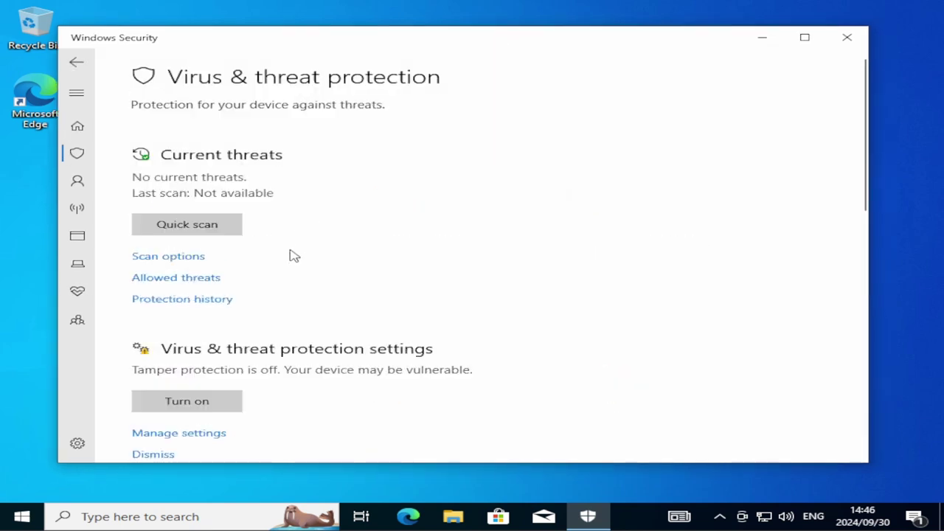
pyautogui.scroll(-2, 291, 253)
pyautogui.scroll(-1, 291, 253)
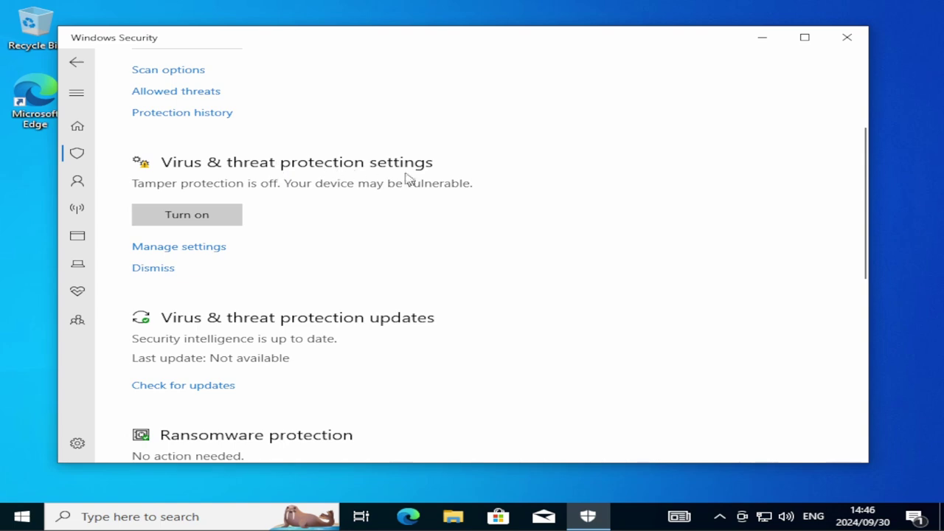
pyautogui.click(179, 248)
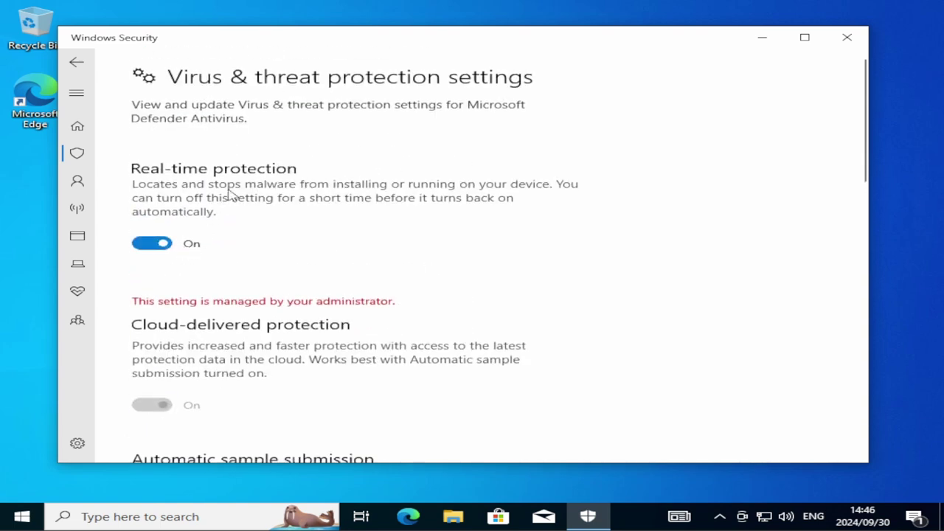
# - Turn on Tamper Protection in the virus and threat protection settings and allow the change to the device
pyautogui.scroll(-1, 295, 175)
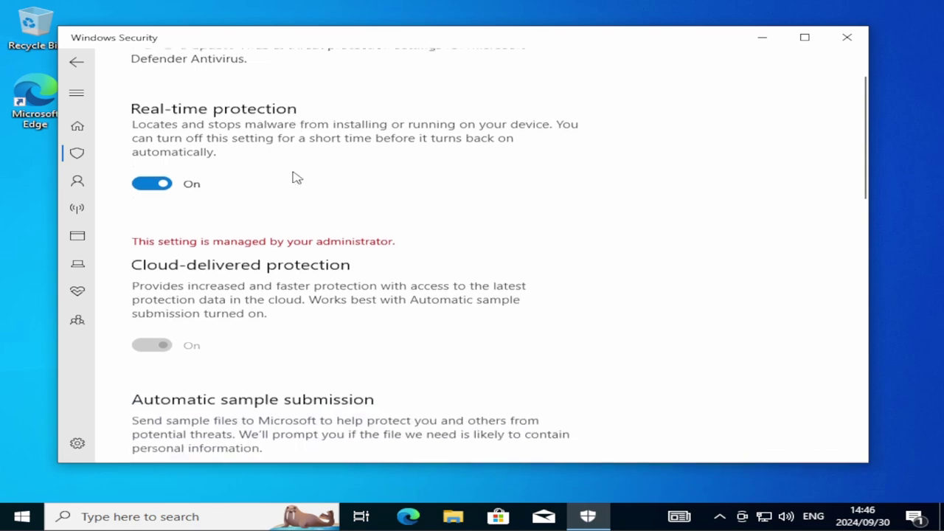
pyautogui.scroll(-12, 296, 177)
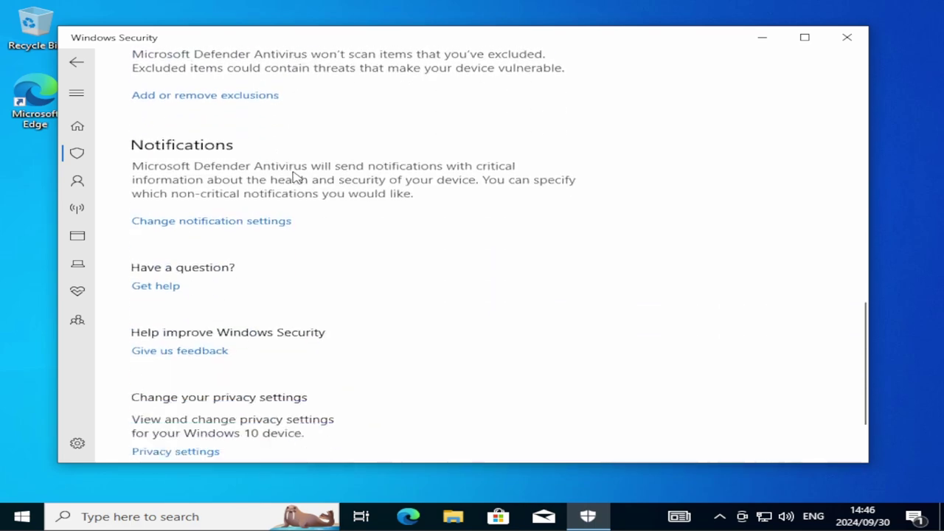
pyautogui.scroll(10, 294, 177)
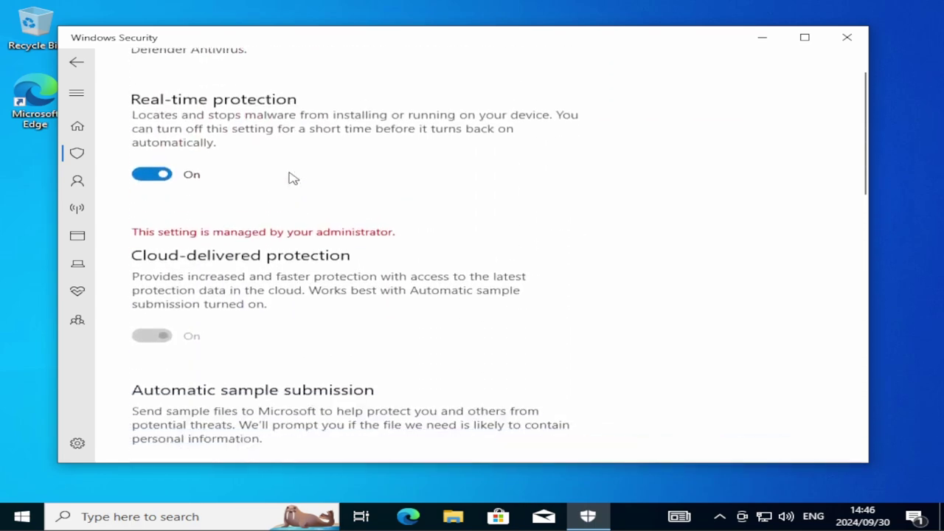
pyautogui.scroll(-1, 294, 177)
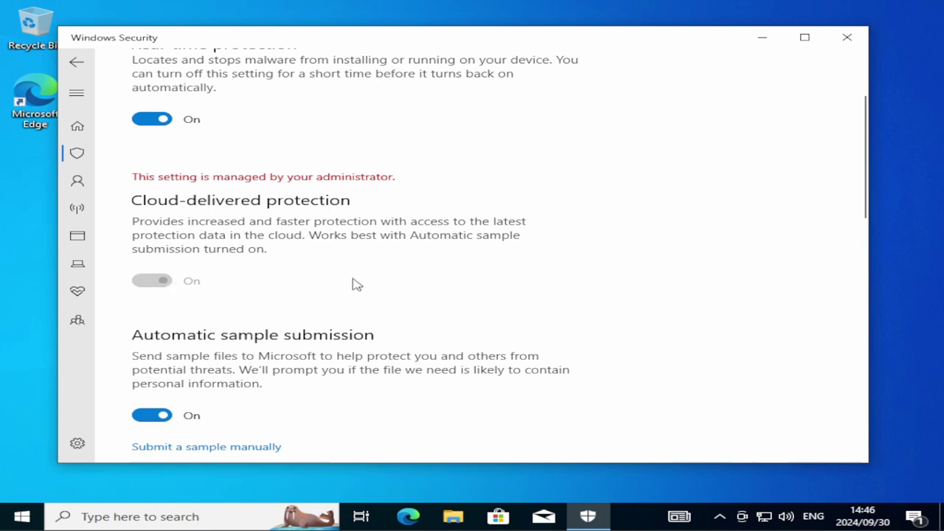
pyautogui.scroll(-2, 351, 279)
pyautogui.scroll(-1, 347, 281)
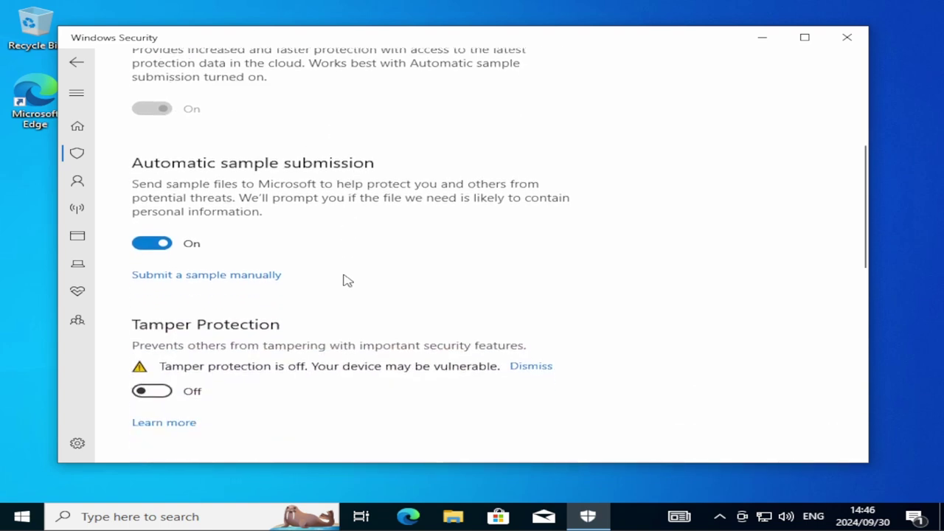
pyautogui.scroll(-2, 346, 280)
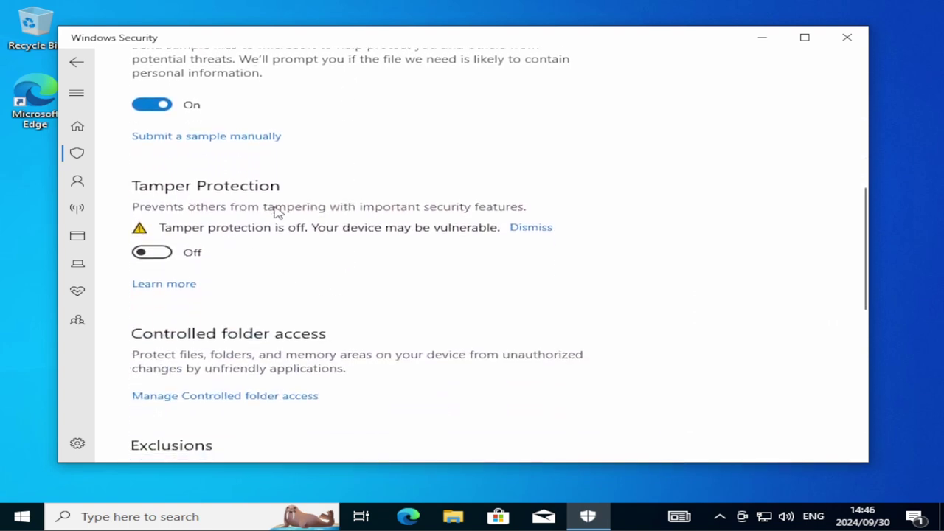
pyautogui.click(162, 254)
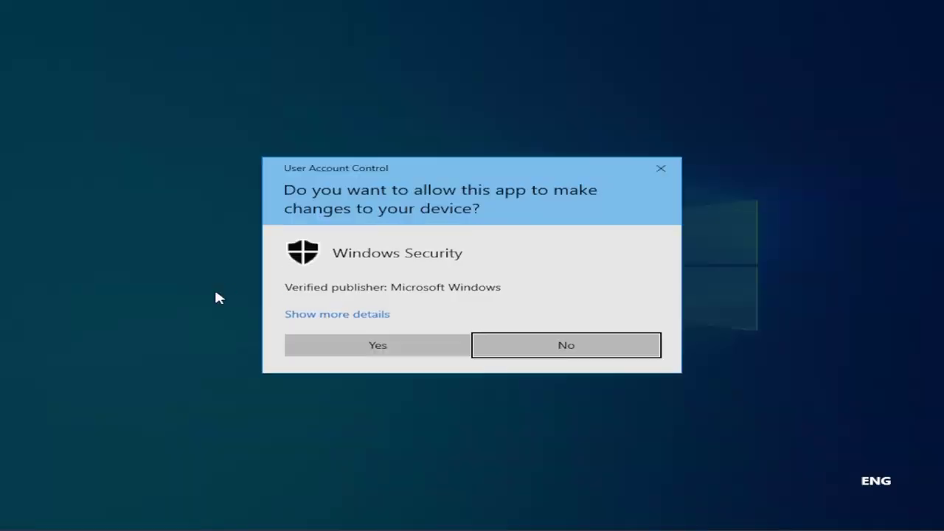
pyautogui.click(390, 343)
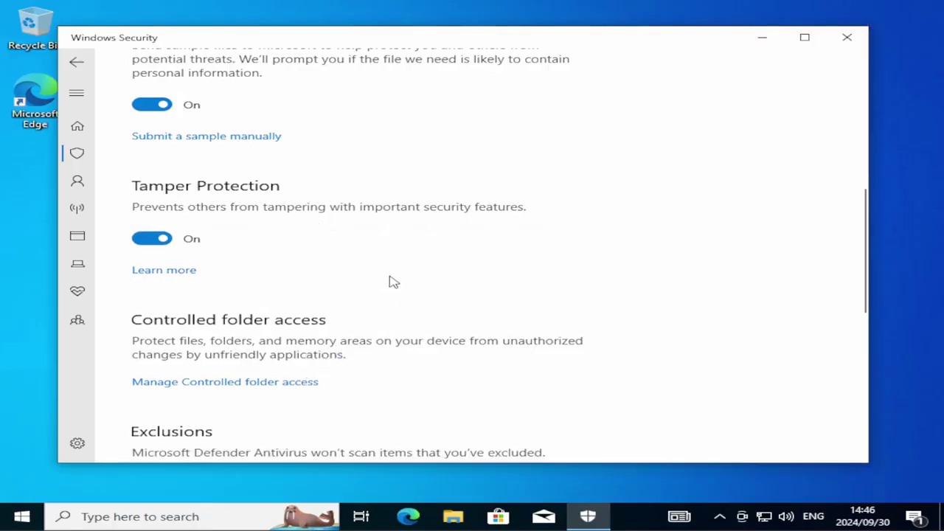
# - Turn on Controlled folder access in the ransomware protection settings and allow the change to the device
pyautogui.scroll(-2, 391, 281)
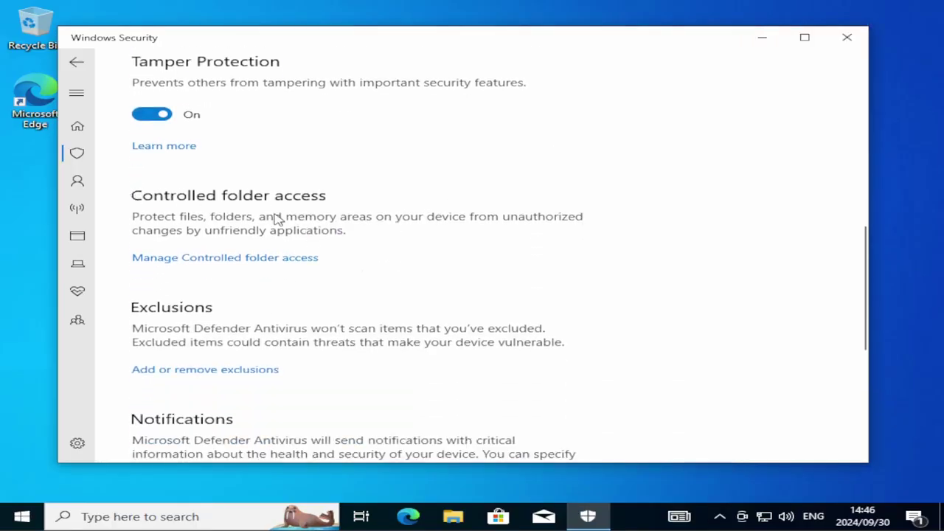
pyautogui.click(282, 270)
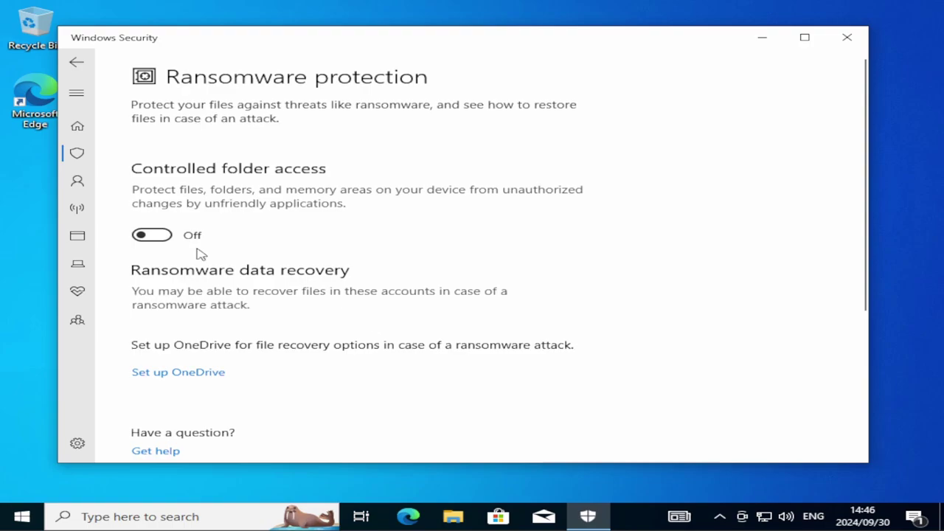
pyautogui.click(151, 234)
pyautogui.click(419, 343)
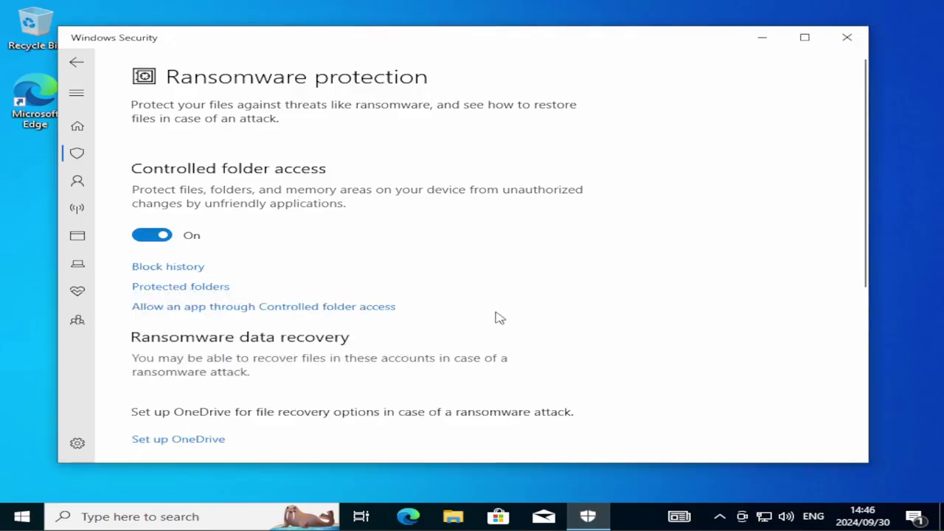
# - Review the ransomware protection options and the virus and threat protection settings, and close Windows Security
pyautogui.scroll(-3, 498, 317)
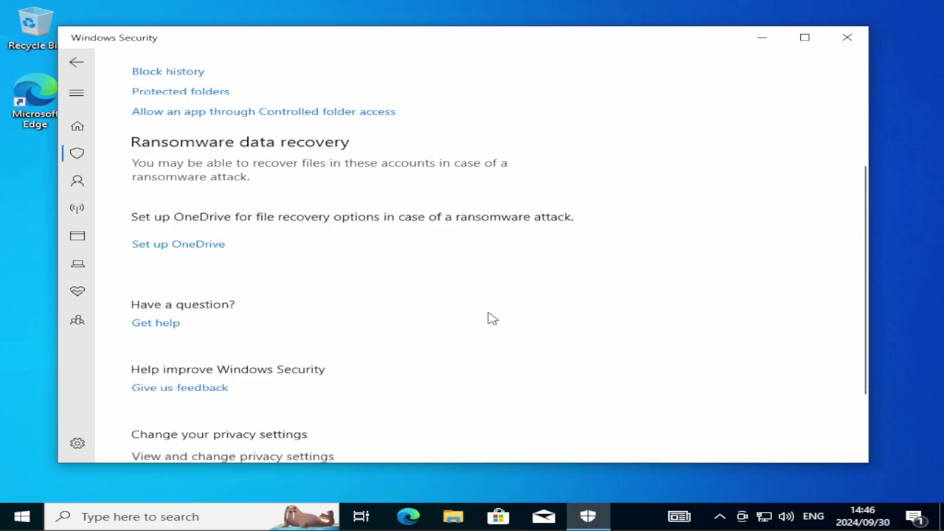
pyautogui.scroll(-2, 491, 318)
pyautogui.scroll(5, 491, 318)
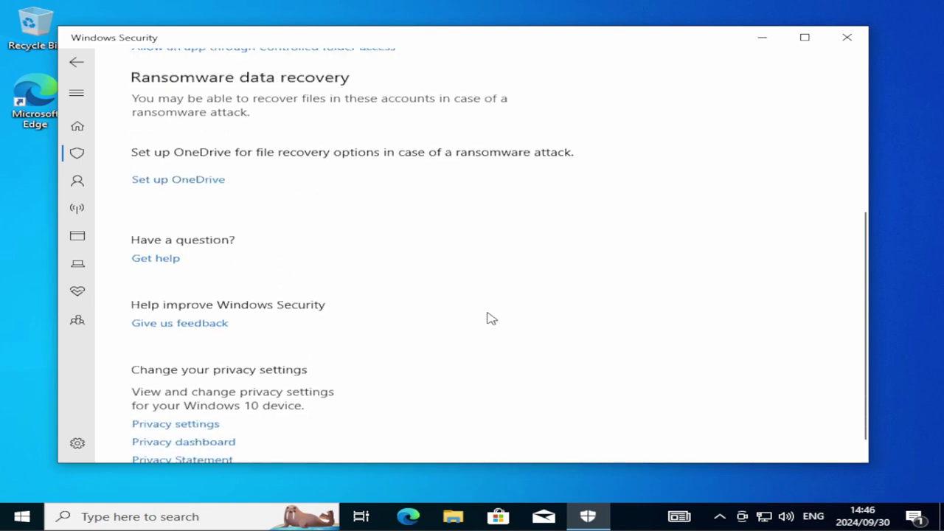
pyautogui.click(76, 61)
pyautogui.scroll(-1, 447, 316)
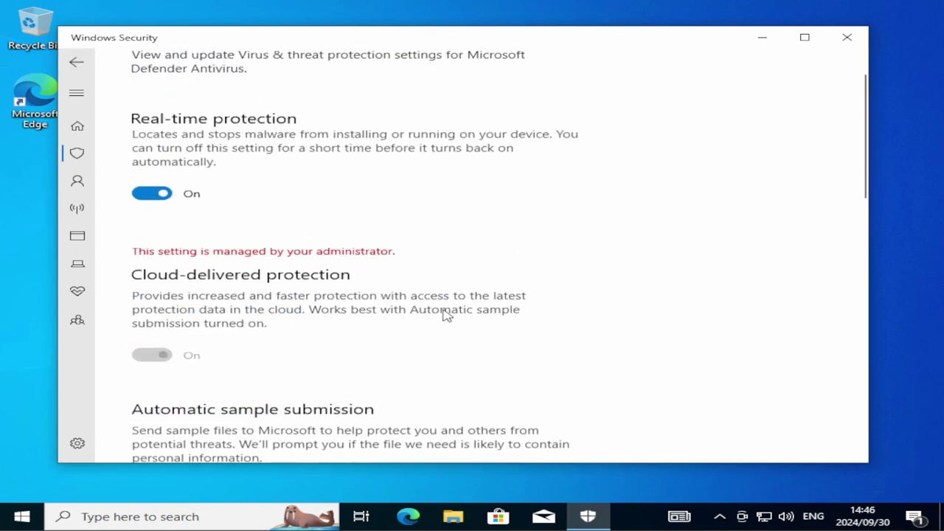
pyautogui.scroll(-8, 447, 316)
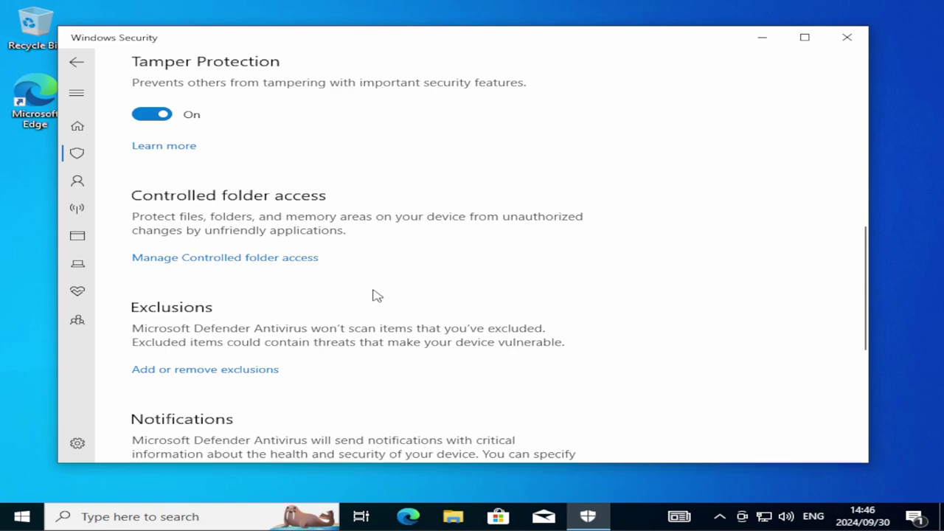
pyautogui.scroll(-3, 340, 302)
pyautogui.scroll(6, 381, 303)
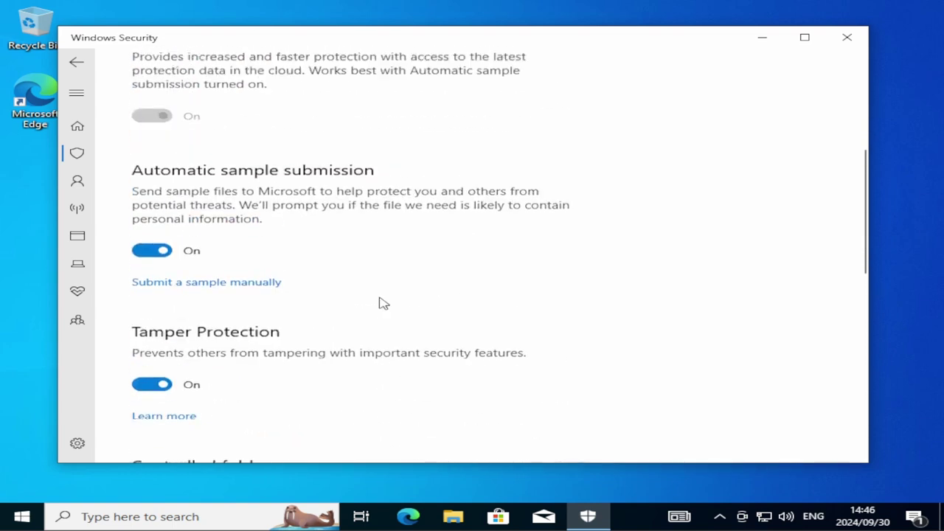
pyautogui.scroll(5, 382, 303)
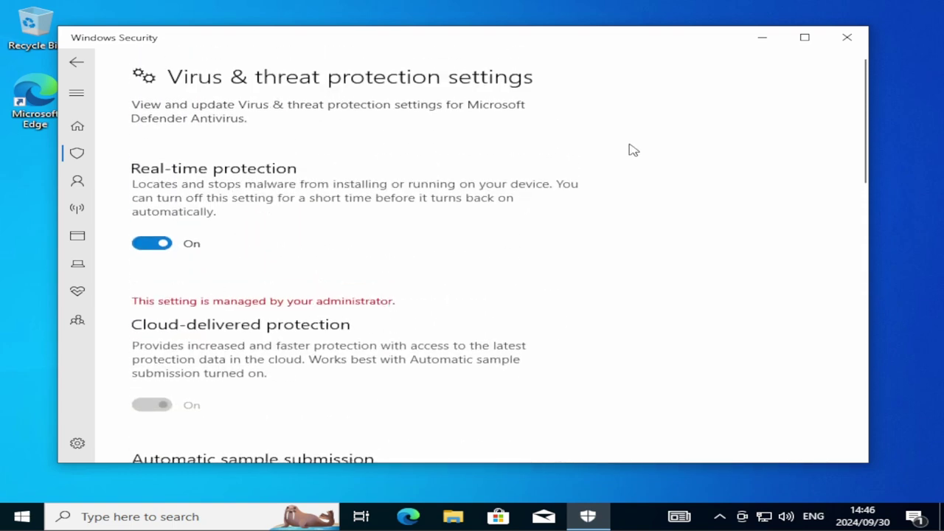
pyautogui.click(848, 40)
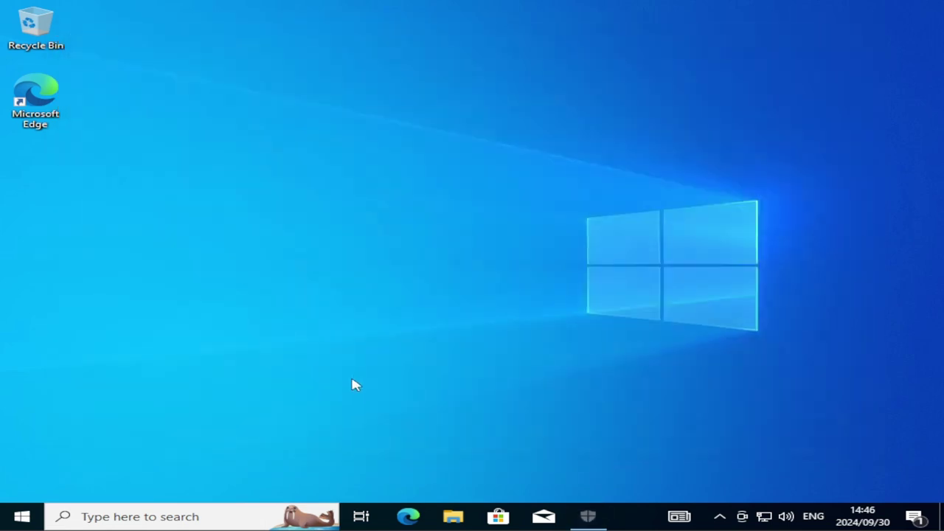
# - Open the Windows Update settings and switch "Get the latest updates as soon as they're available" off and back on
pyautogui.click(153, 519)
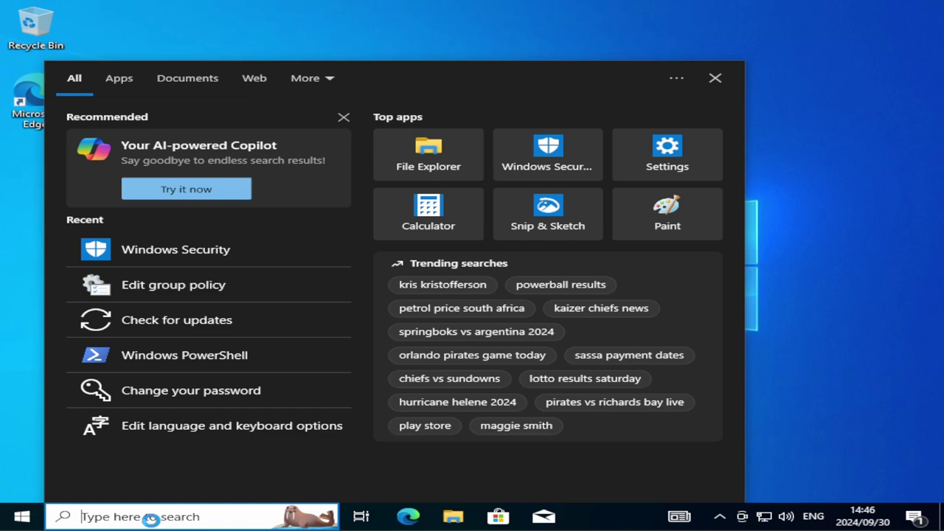
pyautogui.write('up')
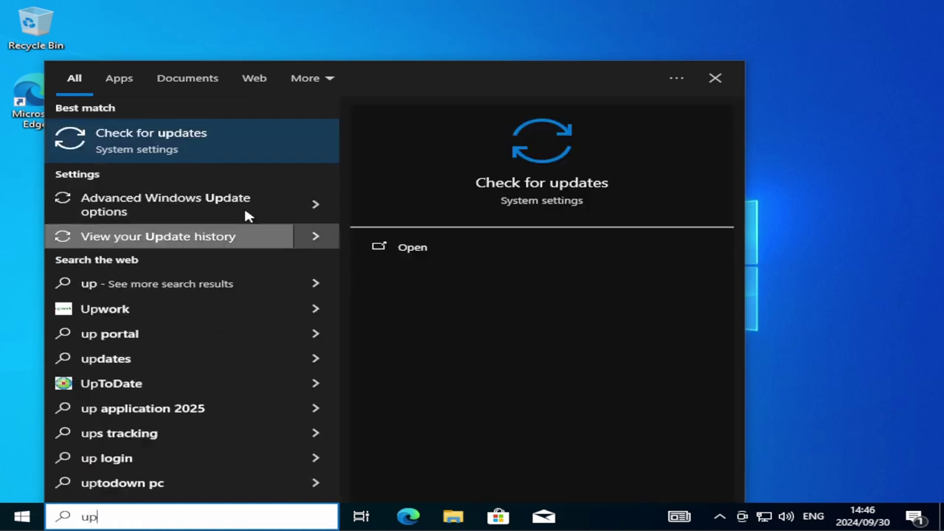
pyautogui.click(217, 146)
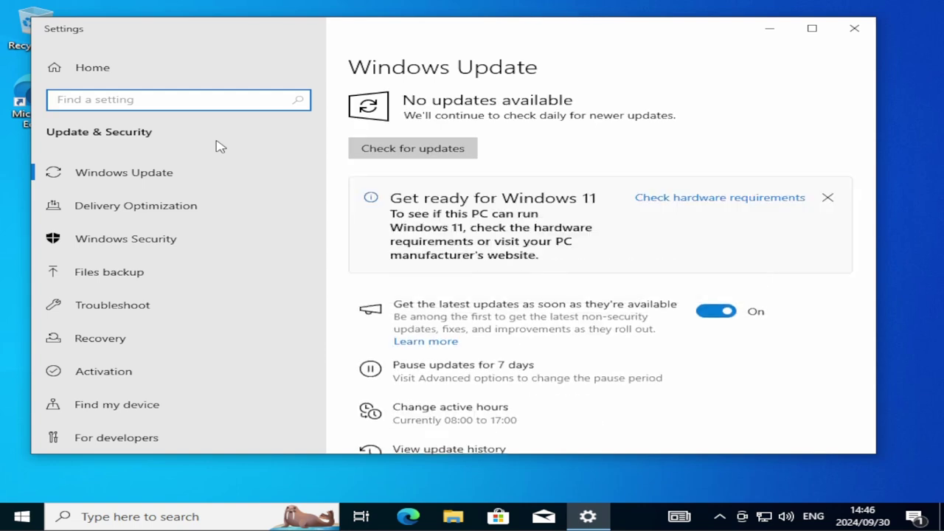
pyautogui.click(708, 321)
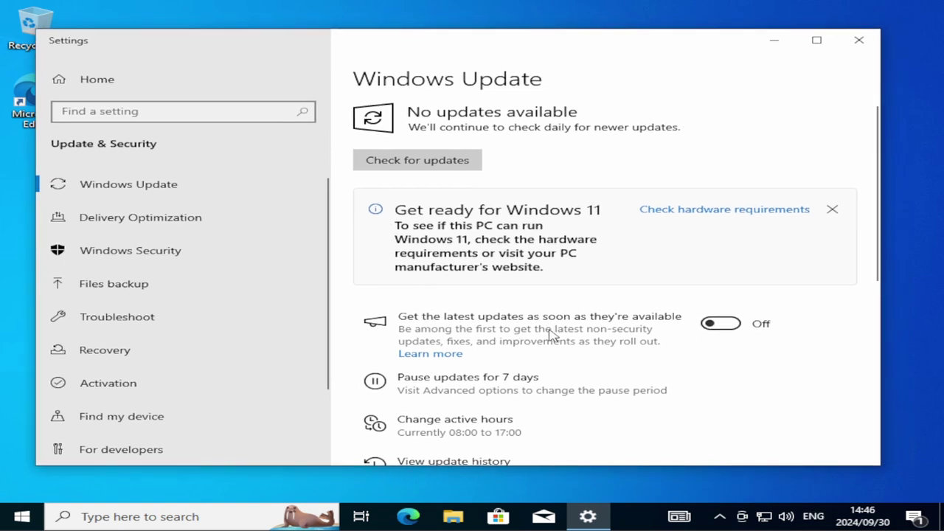
pyautogui.click(721, 323)
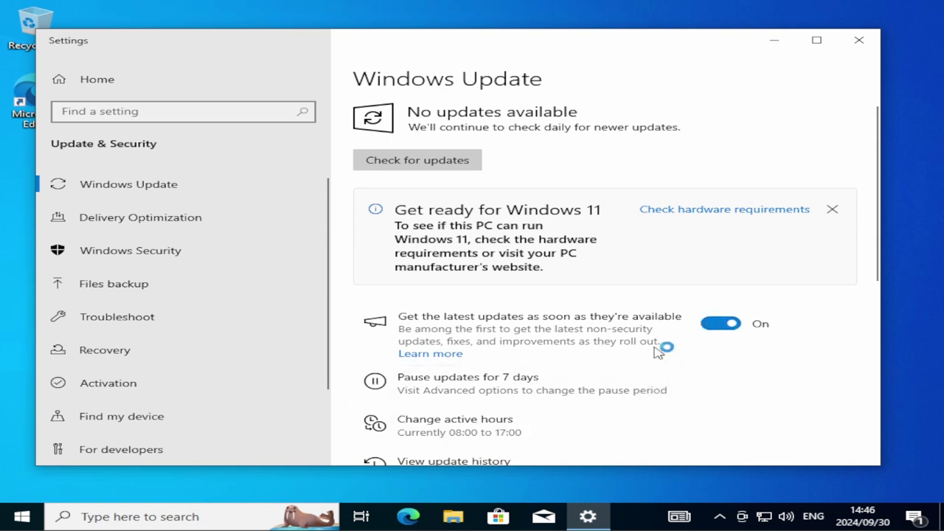
# - In Windows Update's advanced options, turn off updates for other Microsoft products, restarting as soon as possible, and restart notifications
pyautogui.scroll(-5, 671, 336)
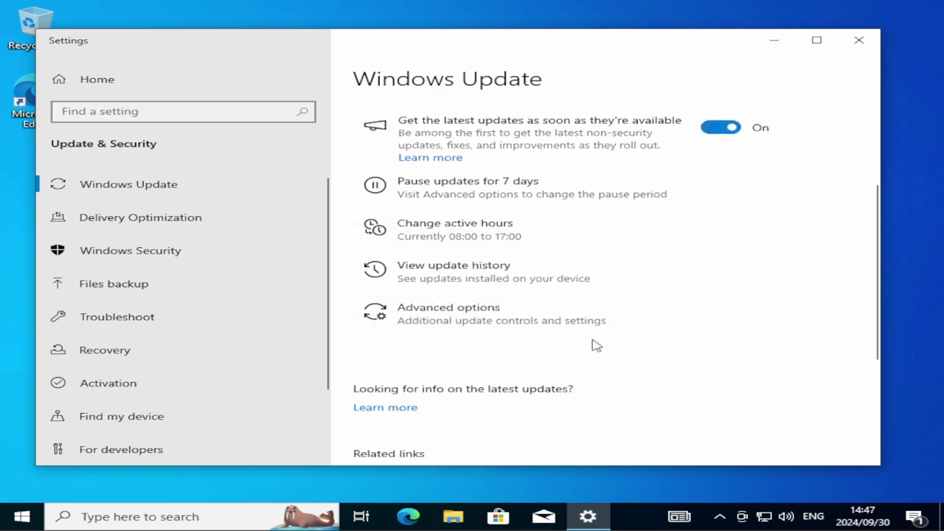
pyautogui.click(467, 319)
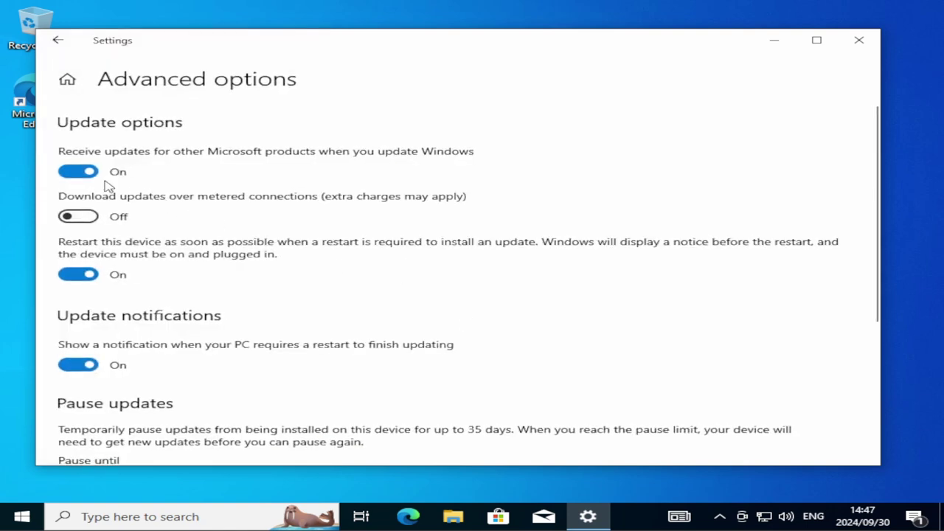
pyautogui.click(72, 171)
pyautogui.click(73, 274)
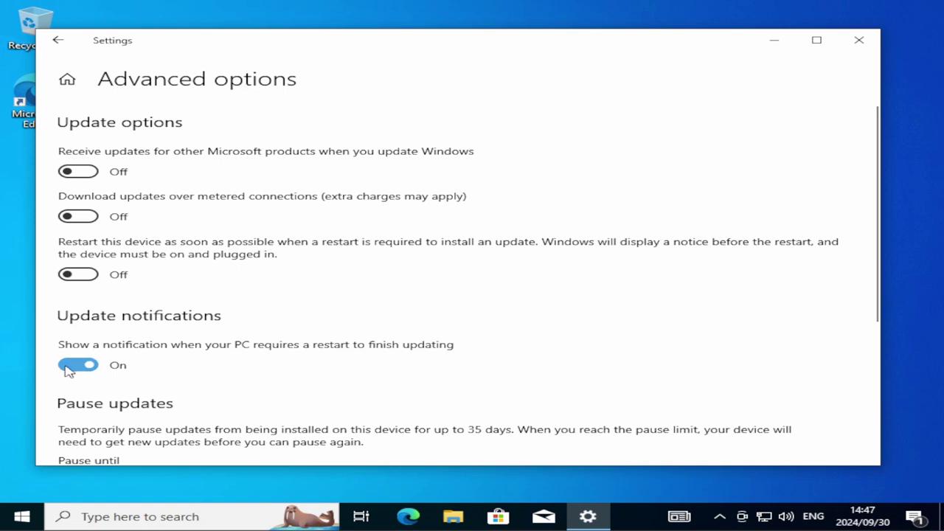
pyautogui.click(68, 365)
pyautogui.scroll(-3, 295, 338)
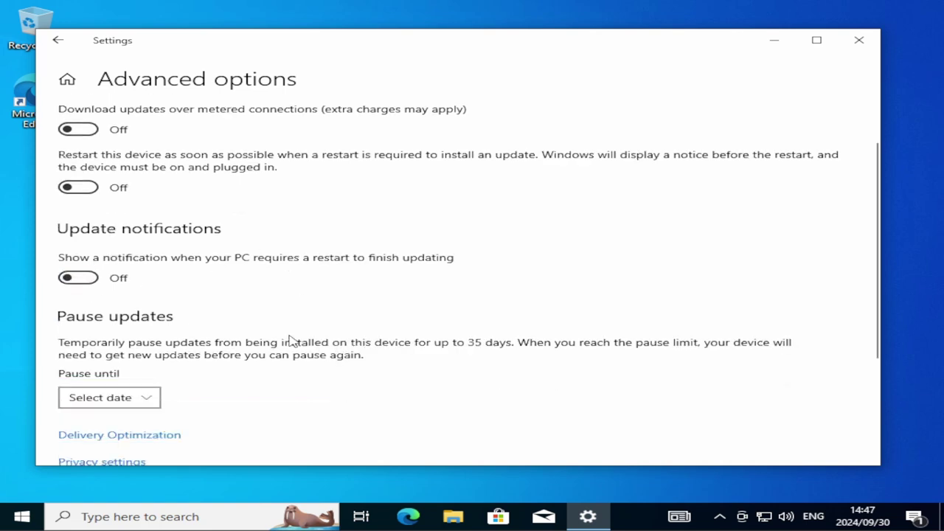
# - Turn receiving updates for other Microsoft products back on in the advanced update options
pyautogui.scroll(3, 291, 337)
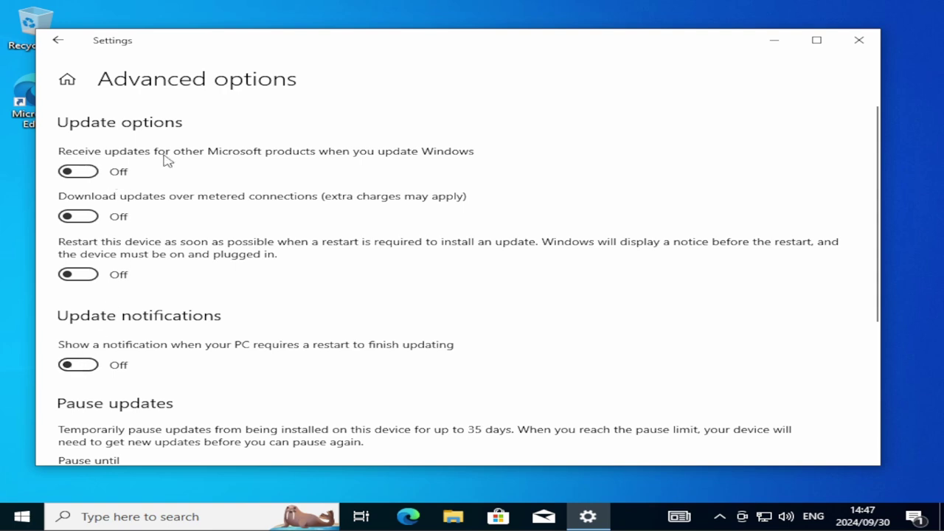
pyautogui.click(87, 174)
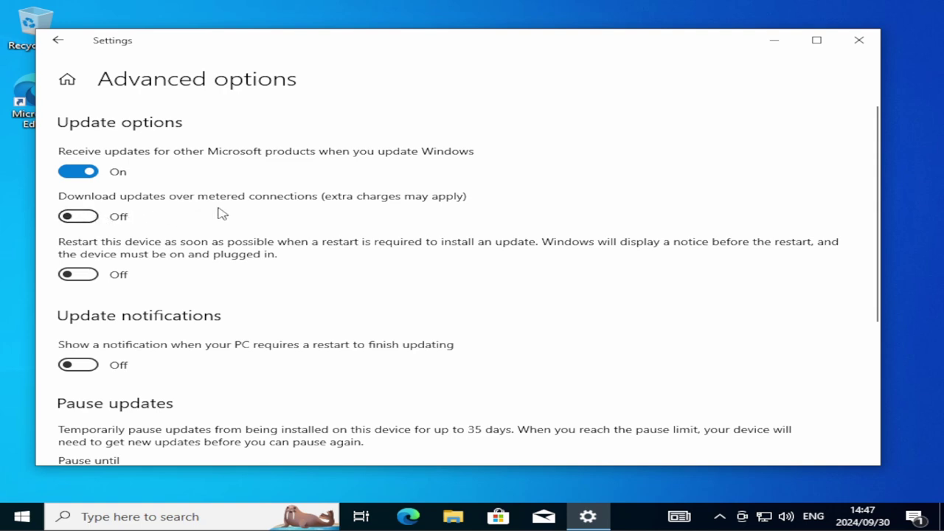
# - Turn on restarting the device as soon as possible for updates and the notification for required restarts
pyautogui.click(95, 274)
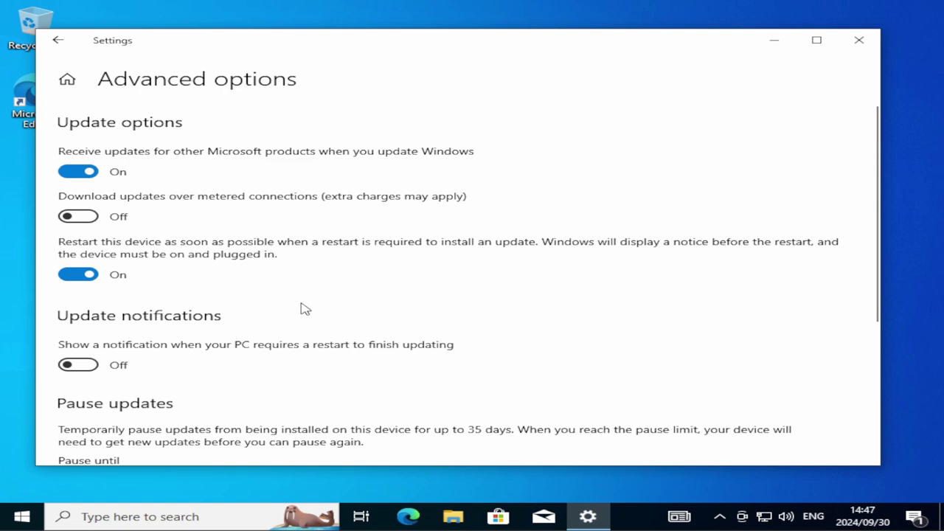
pyautogui.scroll(-2, 306, 308)
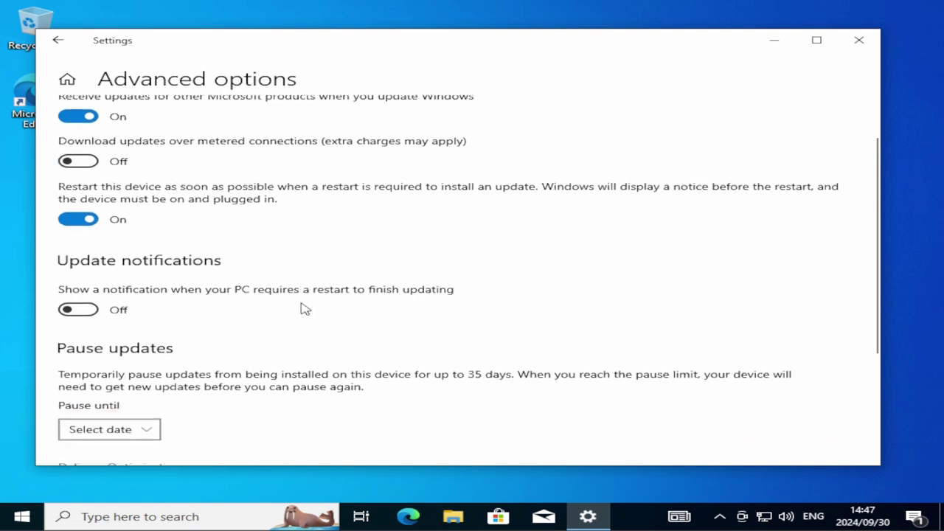
pyautogui.click(103, 310)
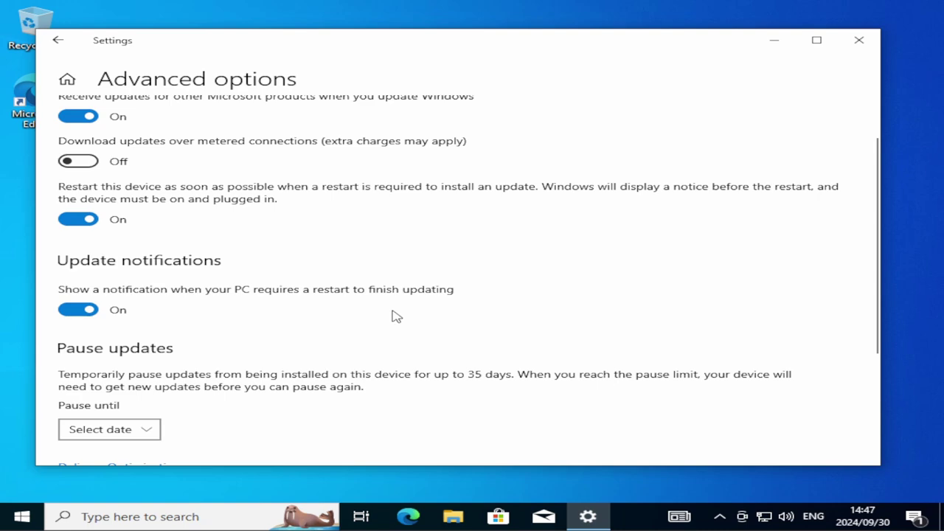
# - View the Delivery Optimization settings and close Settings
pyautogui.scroll(-3, 356, 322)
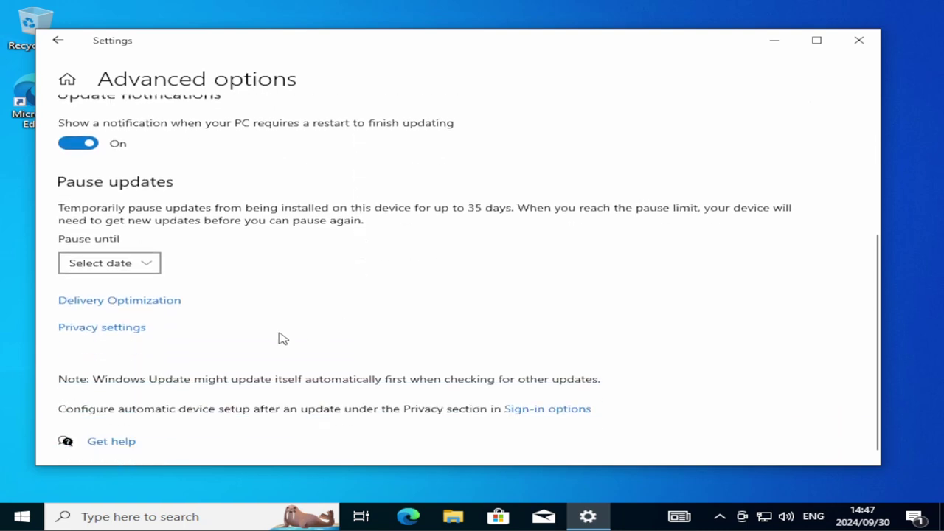
pyautogui.click(150, 302)
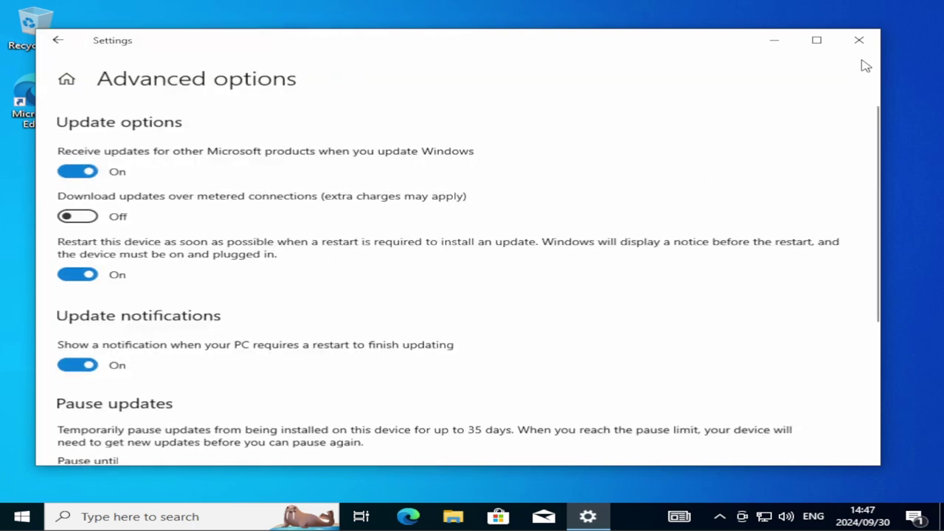
pyautogui.click(859, 40)
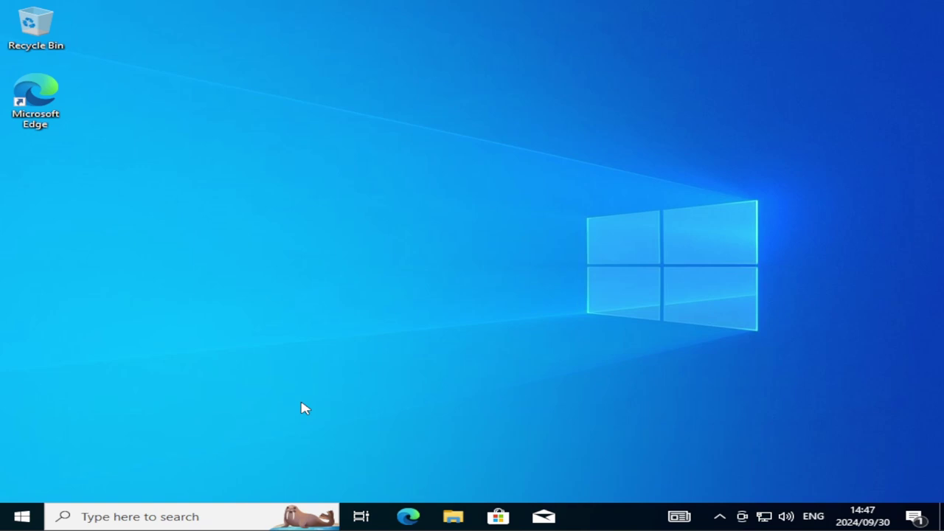
# - Open the Local Group Policy Editor by searching for "gro", then reposition and widen its window and policy tree
pyautogui.click(140, 516)
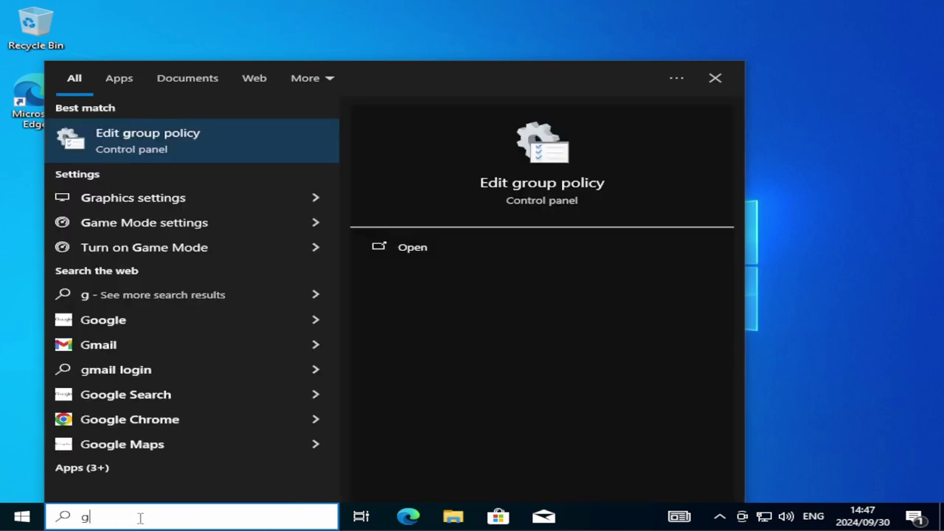
pyautogui.write('o')
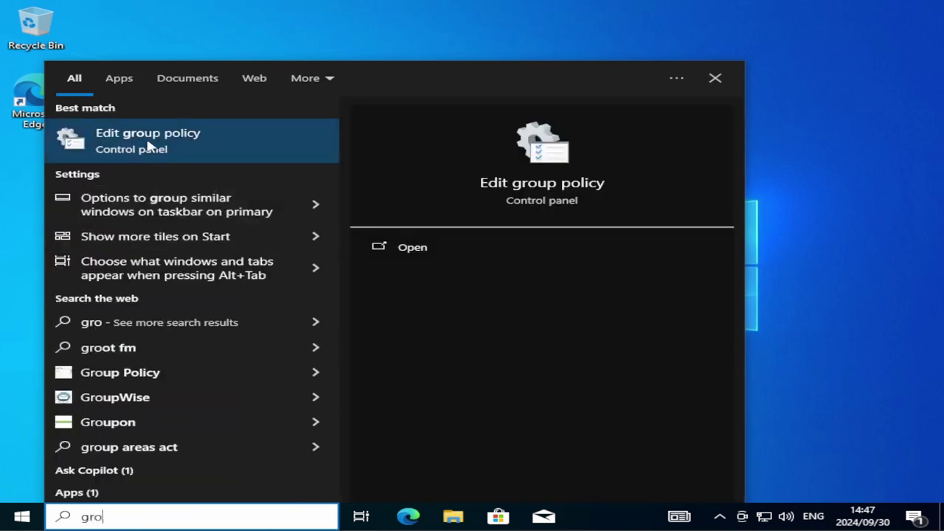
pyautogui.click(140, 140)
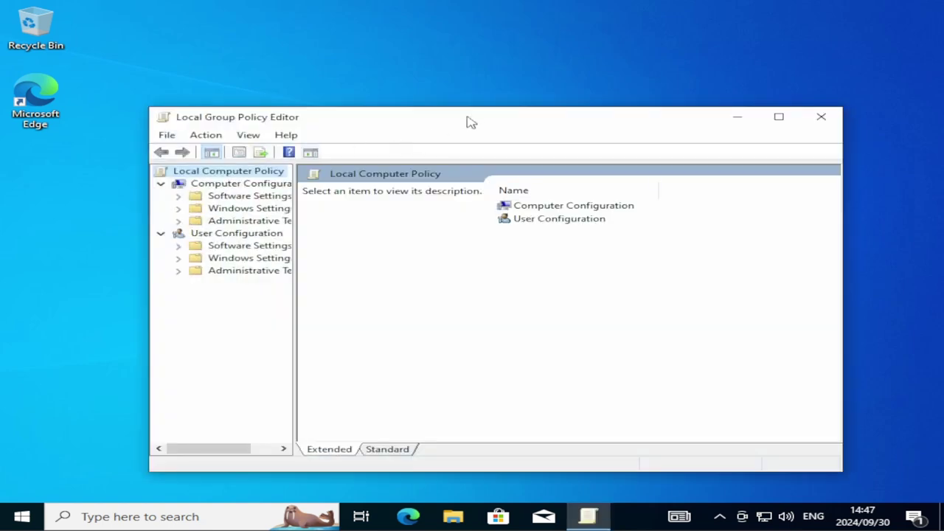
pyautogui.moveTo(468, 121); pyautogui.dragTo(448, 65)
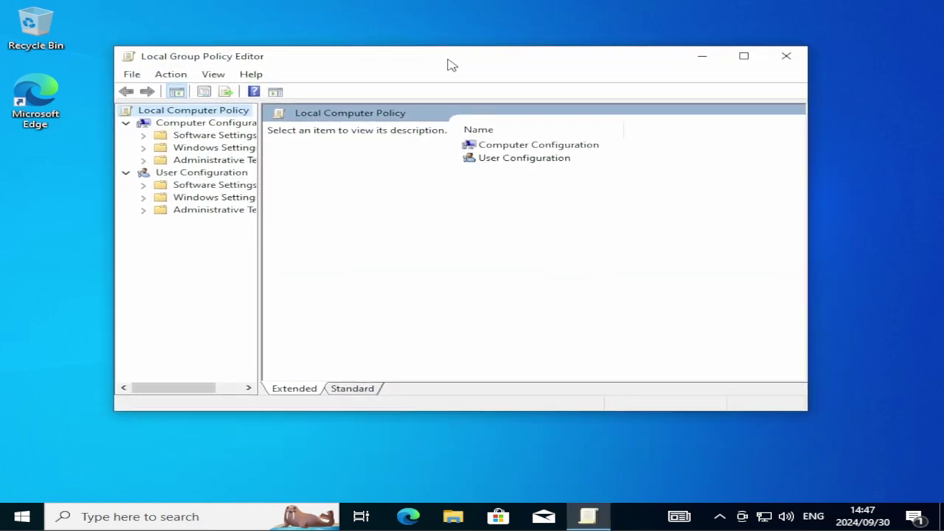
pyautogui.moveTo(805, 177); pyautogui.dragTo(914, 177)
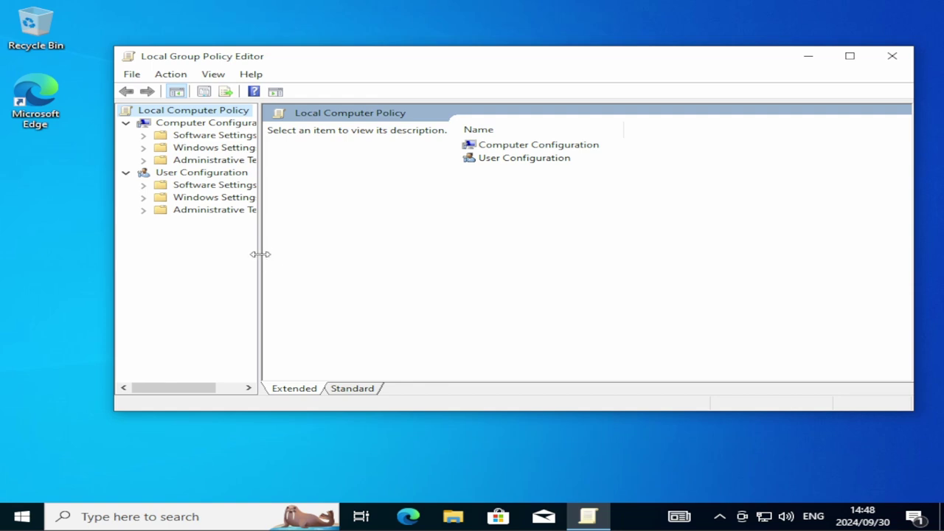
pyautogui.moveTo(258, 258); pyautogui.dragTo(327, 260)
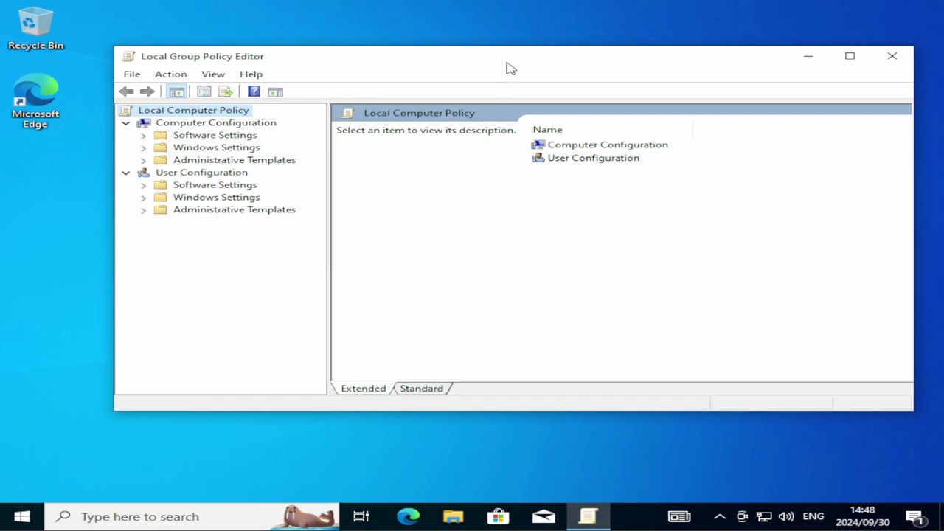
pyautogui.moveTo(514, 63); pyautogui.dragTo(419, 69)
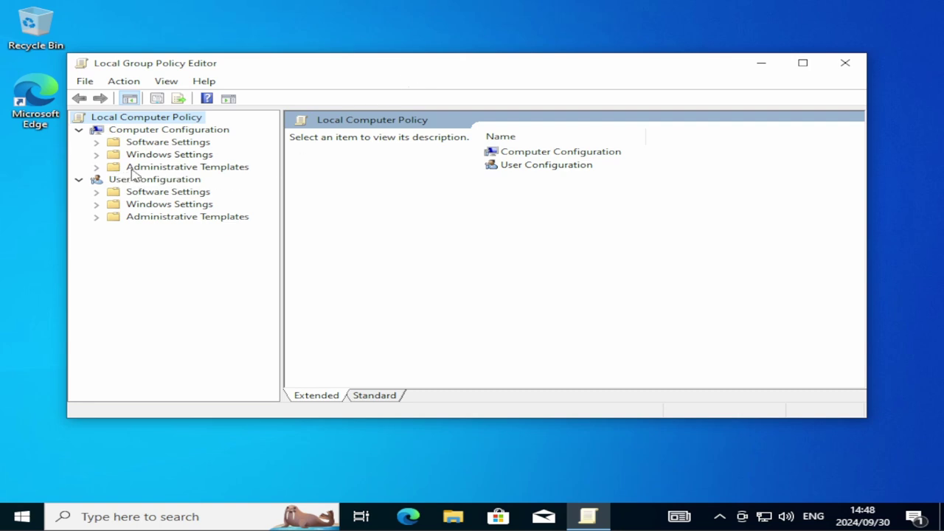
# - Expand Administrative Templates and Windows Components under Computer Configuration, and widen the tree to fit the full folder names
pyautogui.click(99, 168)
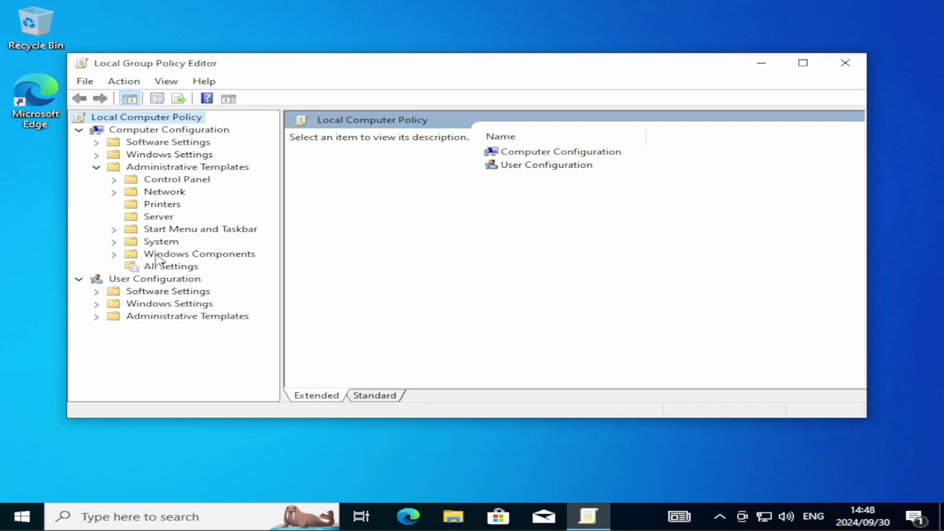
pyautogui.click(115, 254)
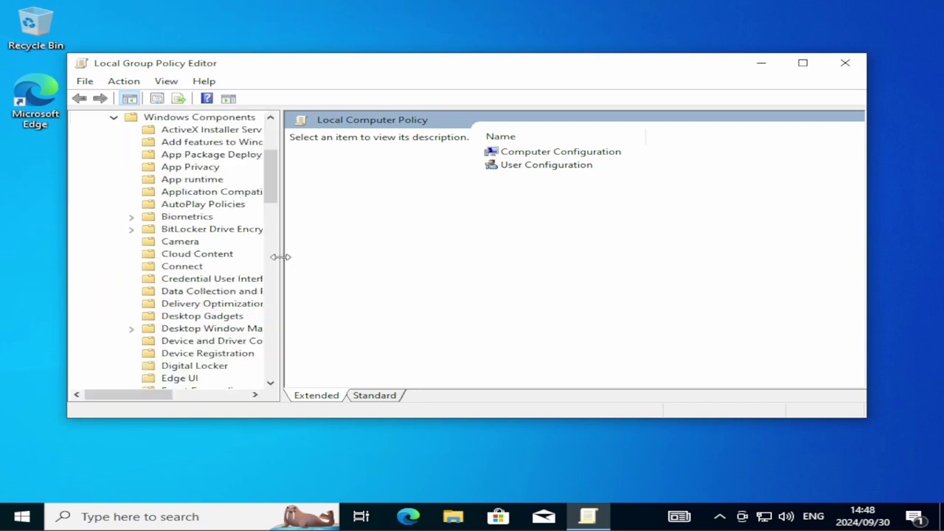
pyautogui.moveTo(282, 257); pyautogui.dragTo(410, 258)
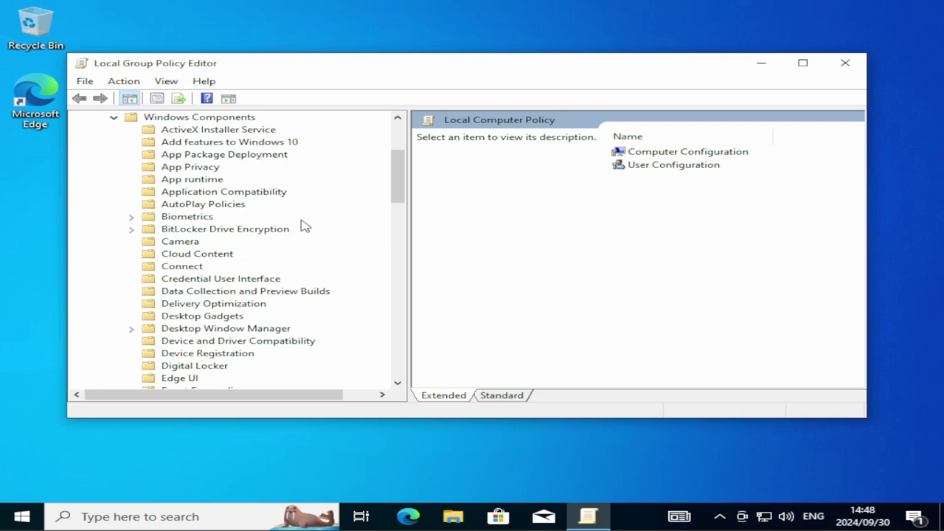
pyautogui.scroll(-7, 288, 228)
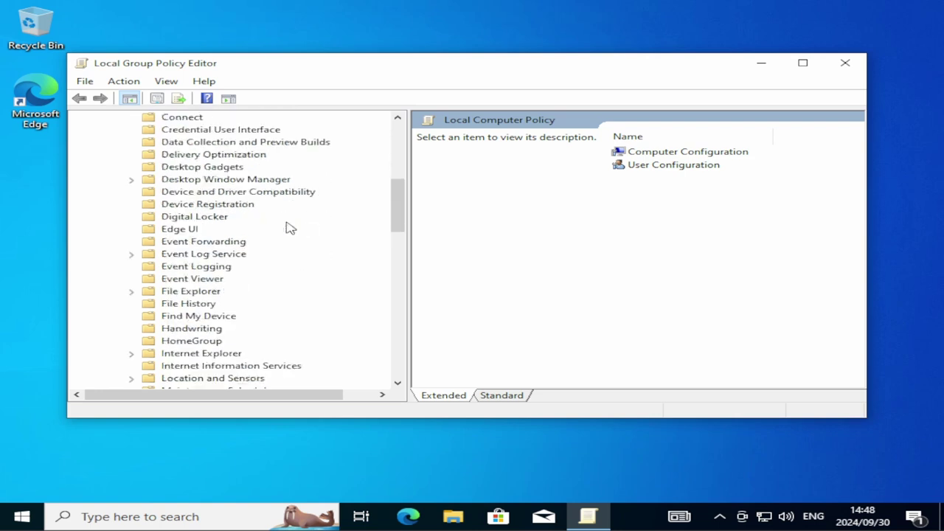
pyautogui.scroll(-2, 288, 227)
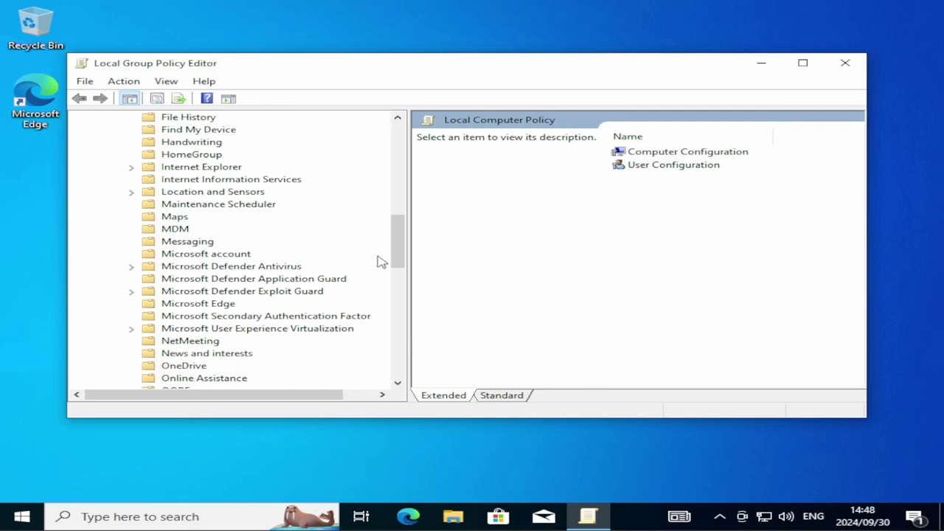
# - Open the MAPS folder under Microsoft Defender Antivirus and maximize the policy editor window
pyautogui.moveTo(402, 249)
pyautogui.mouseDown()
pyautogui.moveTo(401, 317)
pyautogui.moveTo(390, 259)
pyautogui.moveTo(410, 207)
pyautogui.moveTo(413, 257)
pyautogui.mouseUp()
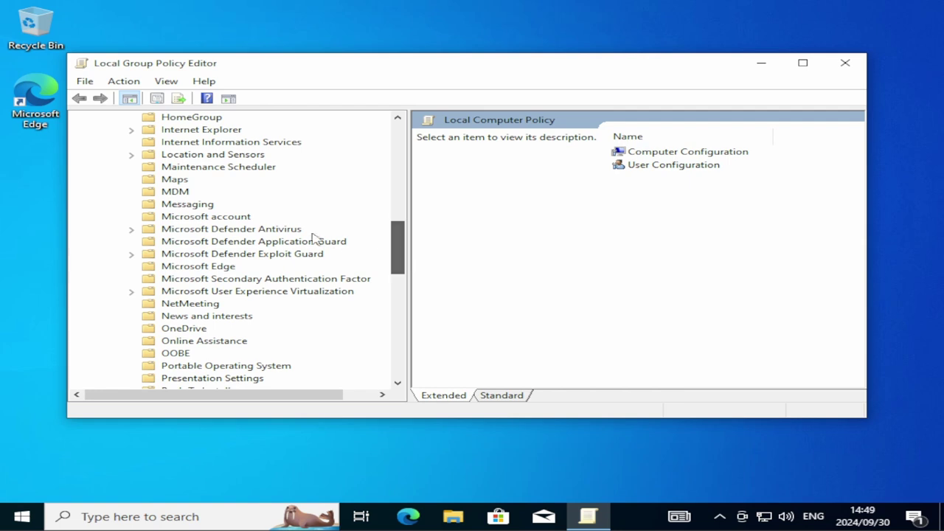
pyautogui.click(286, 233)
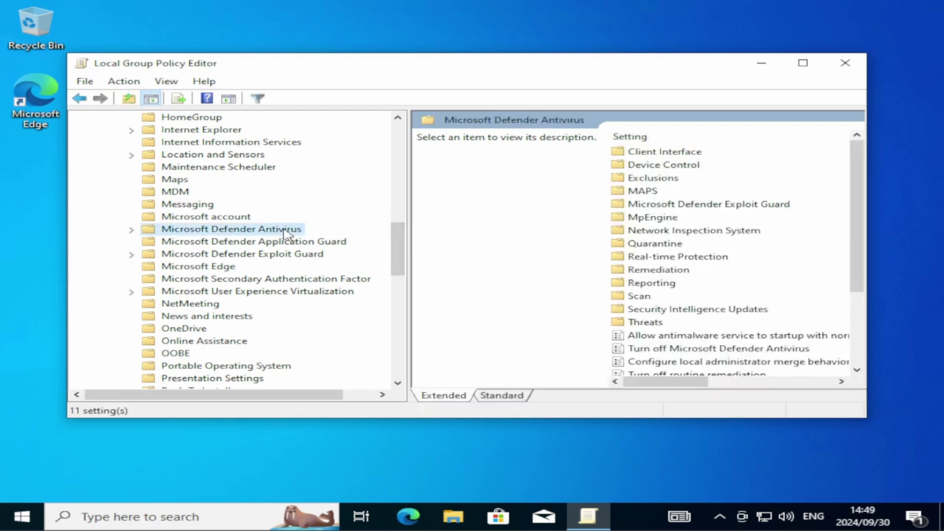
pyautogui.click(131, 228)
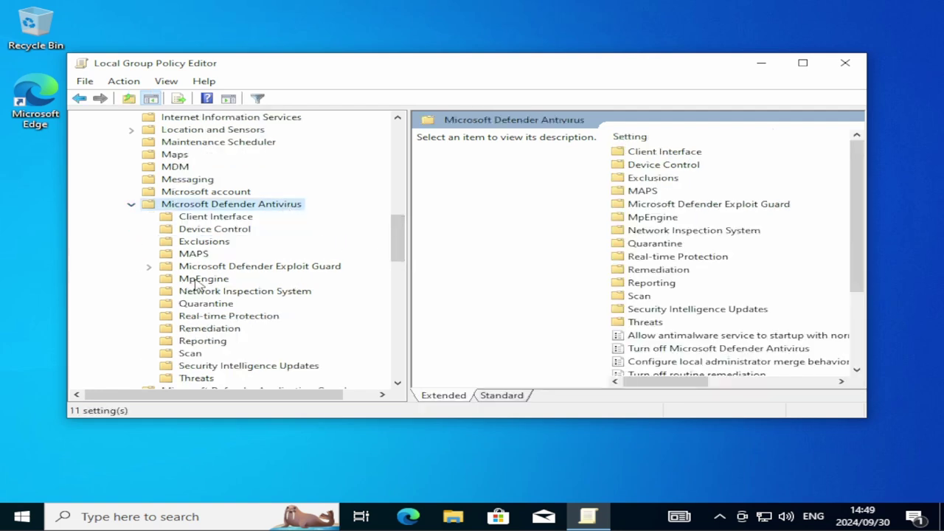
pyautogui.click(193, 255)
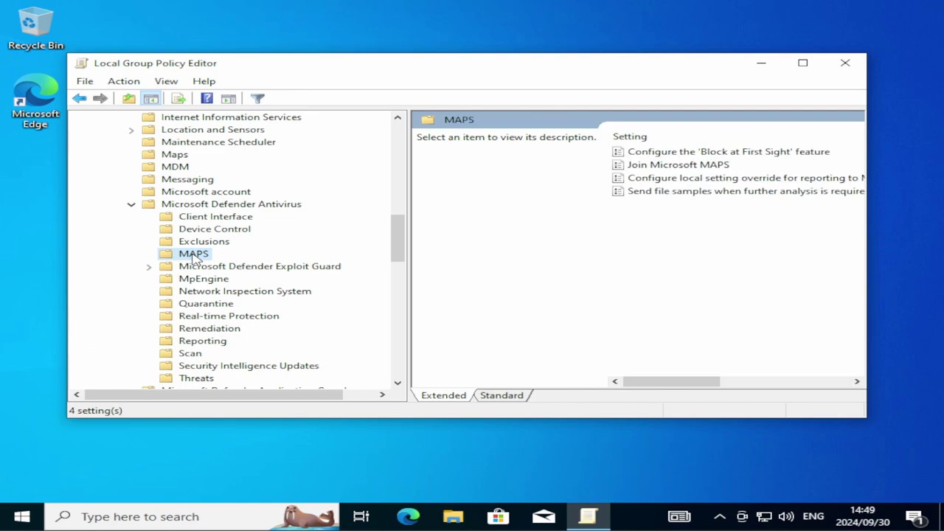
pyautogui.click(803, 63)
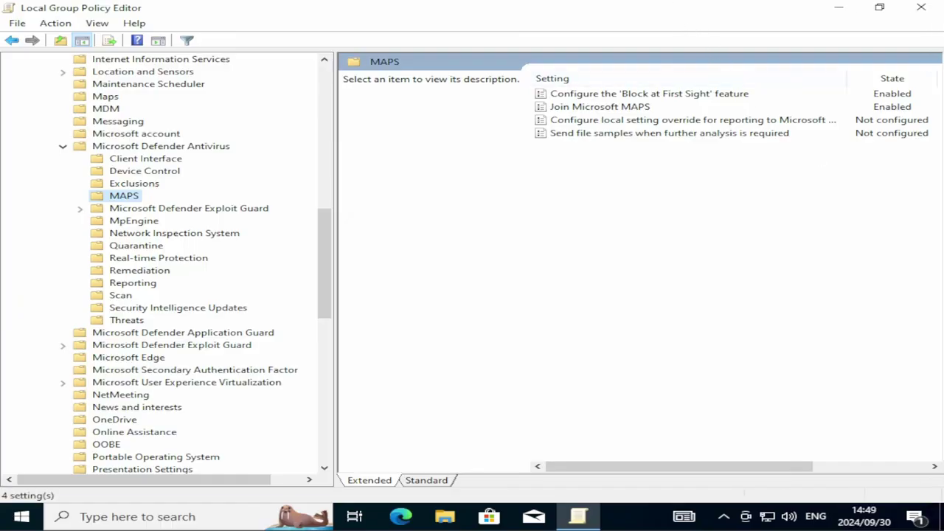
# - Set the "Join Microsoft MAPS" policy to Enabled with the Advanced MAPS option, and apply it
pyautogui.click(617, 109)
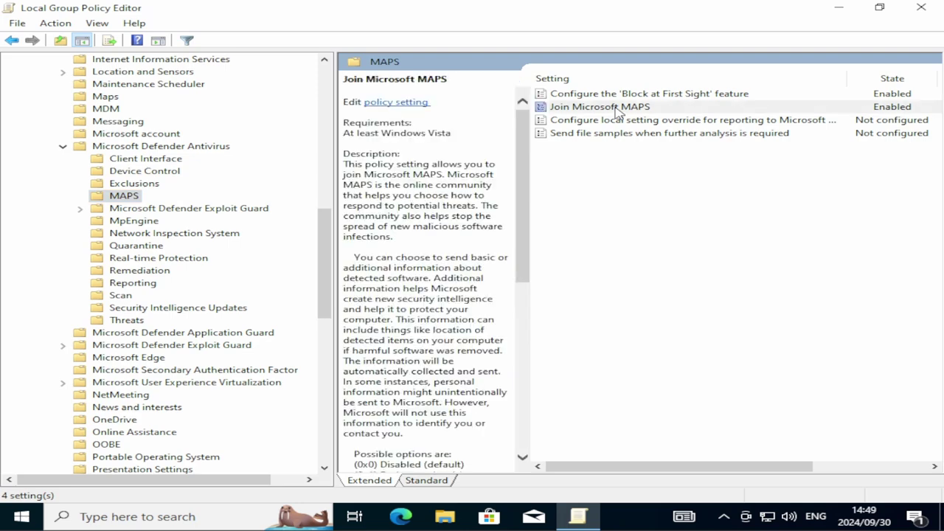
pyautogui.doubleClick(617, 109)
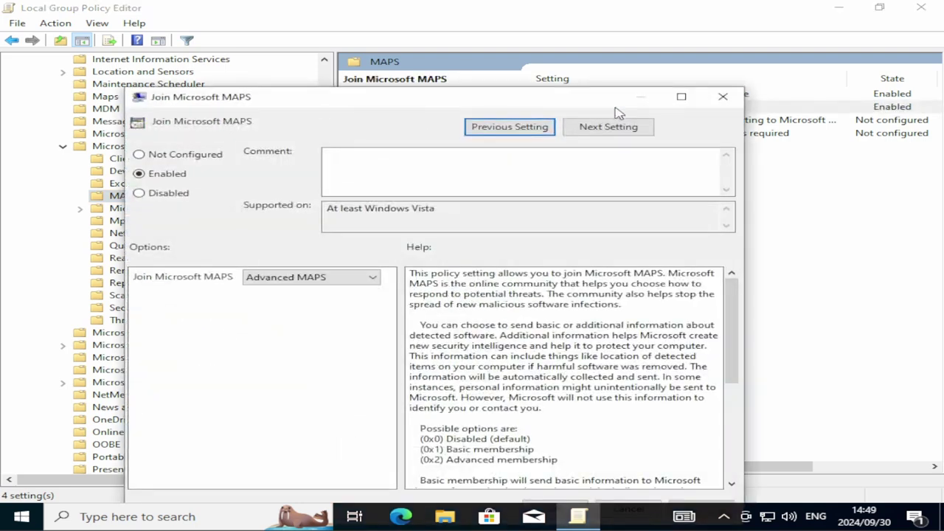
pyautogui.moveTo(571, 105); pyautogui.dragTo(616, 41)
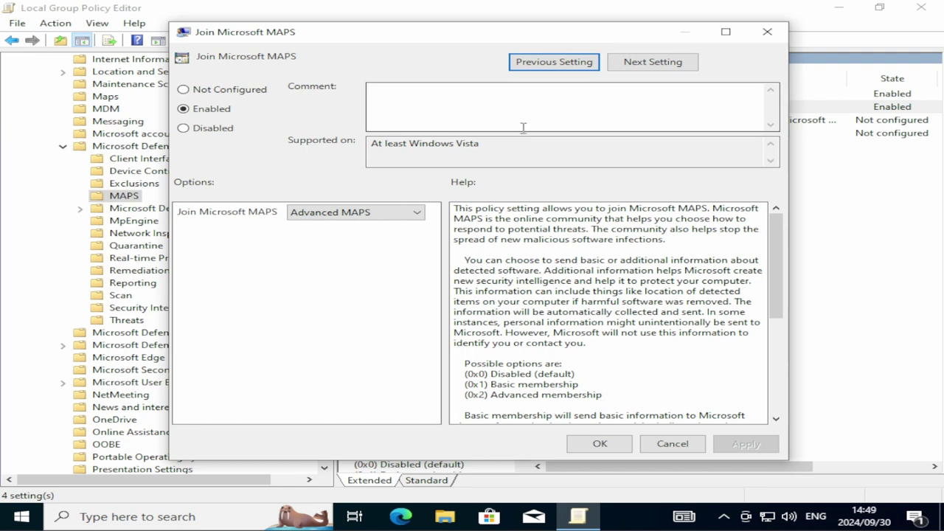
pyautogui.click(186, 111)
pyautogui.click(417, 214)
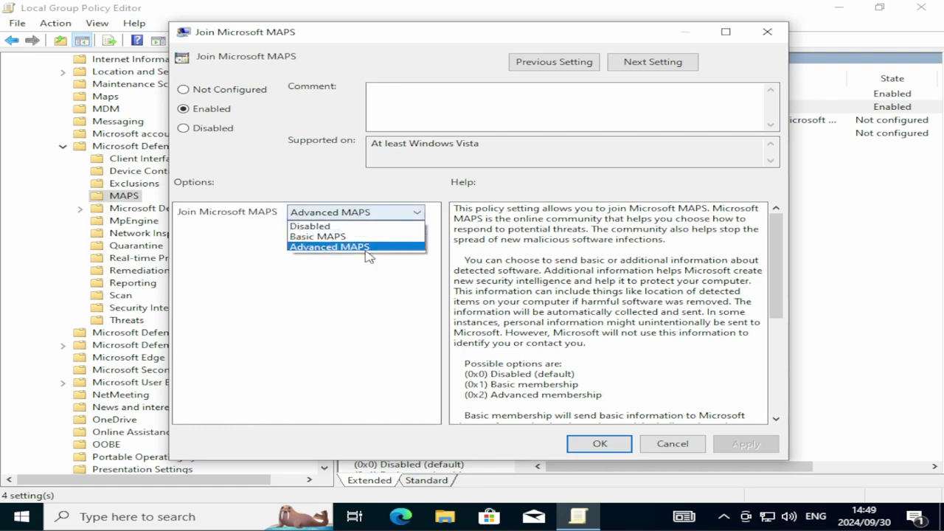
pyautogui.click(325, 251)
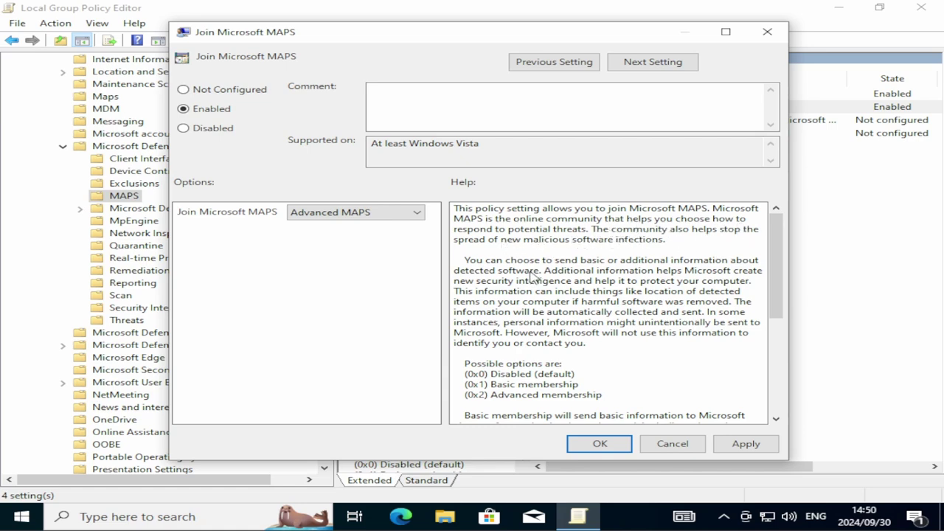
pyautogui.scroll(-6, 631, 355)
pyautogui.scroll(6, 638, 351)
pyautogui.click(738, 443)
pyautogui.click(598, 444)
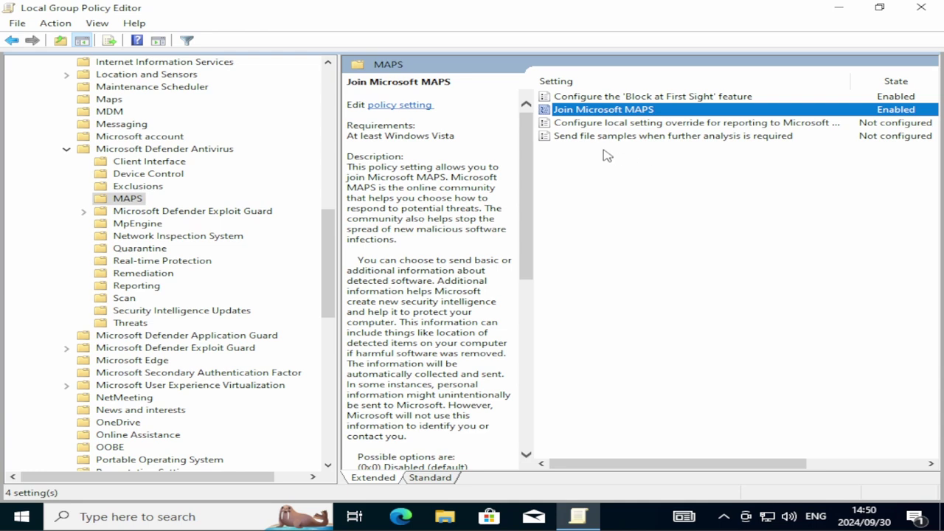
# - Set the "Configure the 'Block at First Sight' feature" policy to Enabled and save it
pyautogui.doubleClick(625, 100)
pyautogui.moveTo(558, 97); pyautogui.dragTo(589, 27)
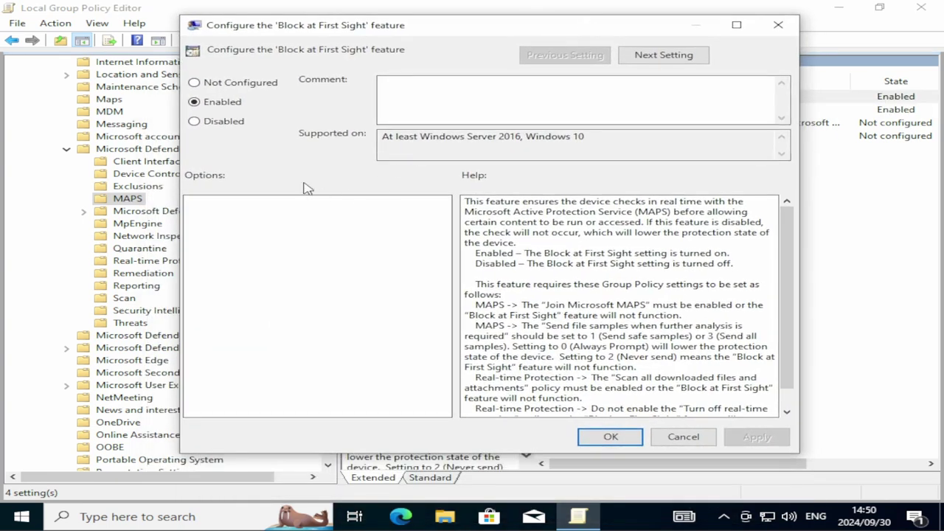
pyautogui.click(193, 122)
pyautogui.click(194, 102)
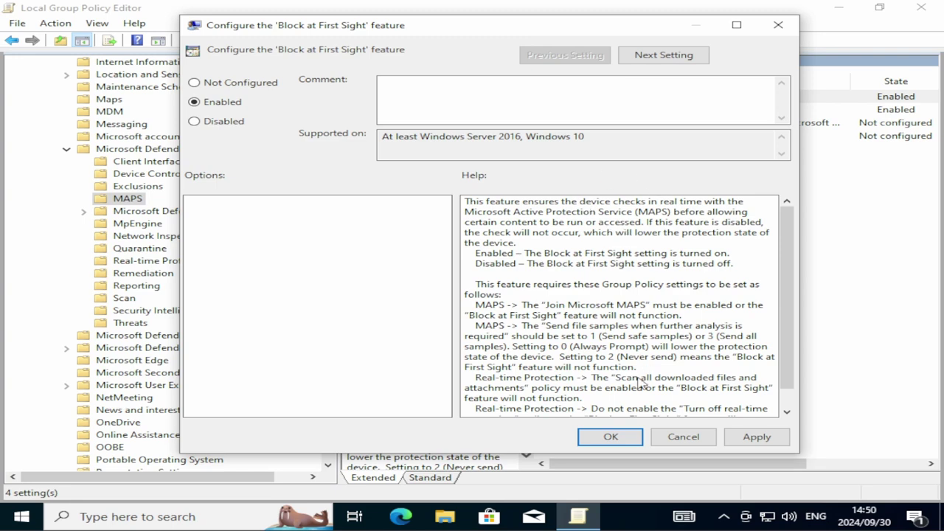
pyautogui.click(618, 439)
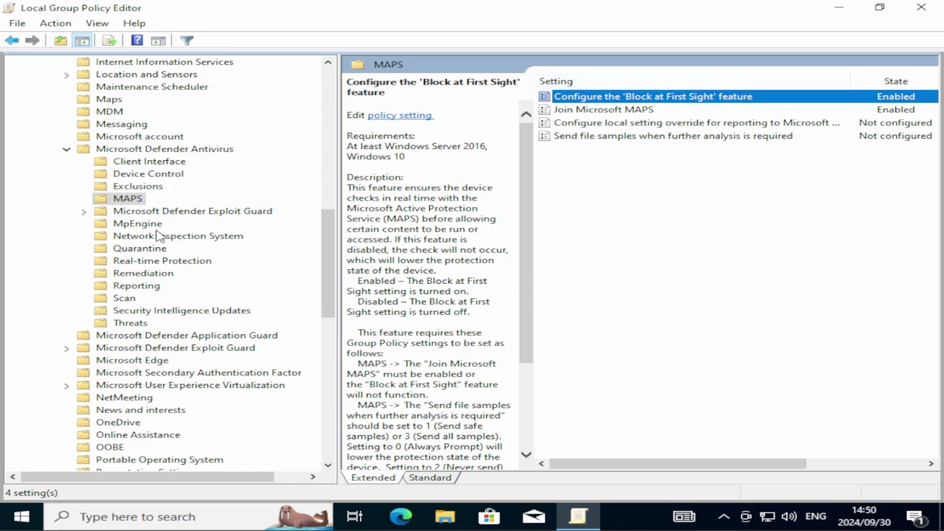
# - In the MpEngine folder, set the "Configure extended cloud check" policy to Enabled with a 20-second check time and save it
pyautogui.click(133, 225)
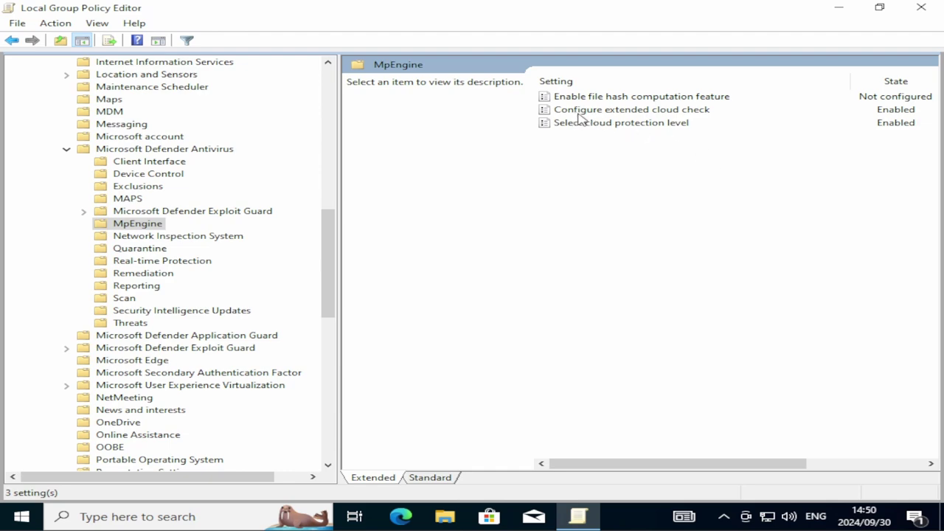
pyautogui.doubleClick(684, 110)
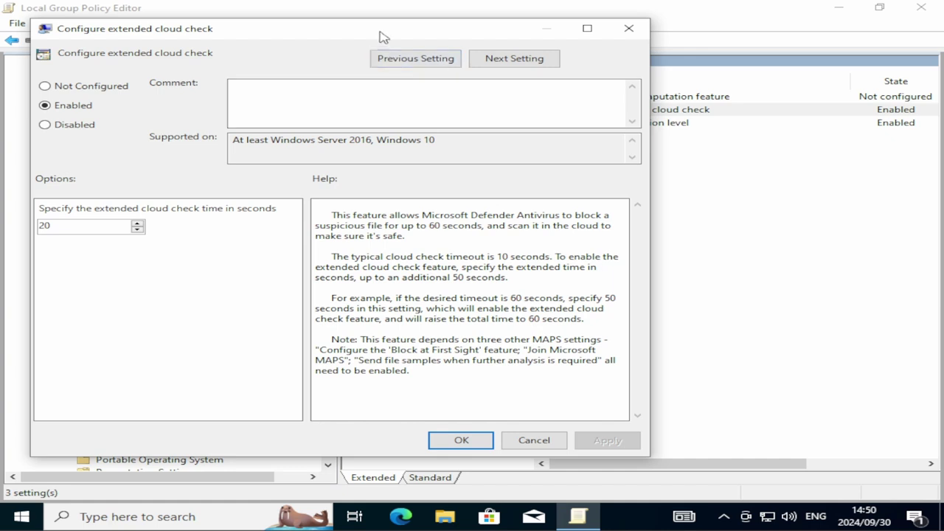
pyautogui.moveTo(383, 37); pyautogui.dragTo(480, 32)
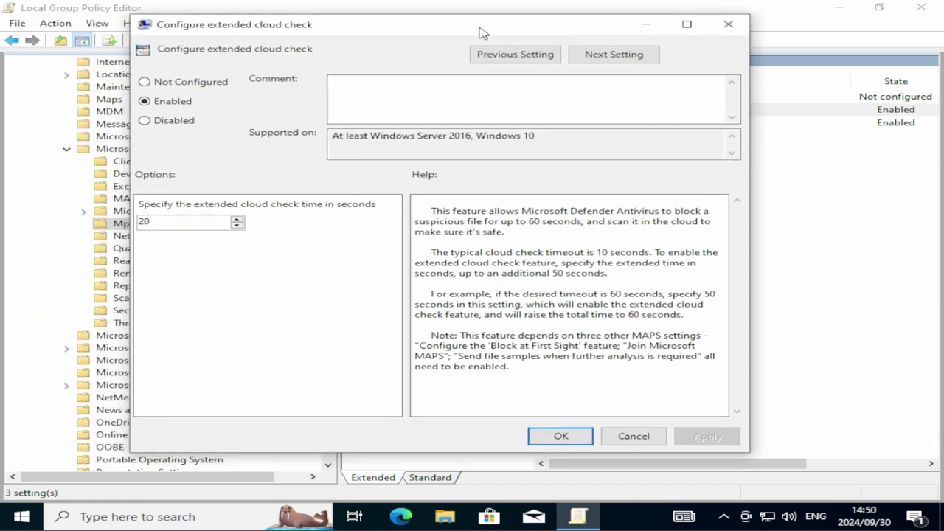
pyautogui.click(144, 122)
pyautogui.click(147, 103)
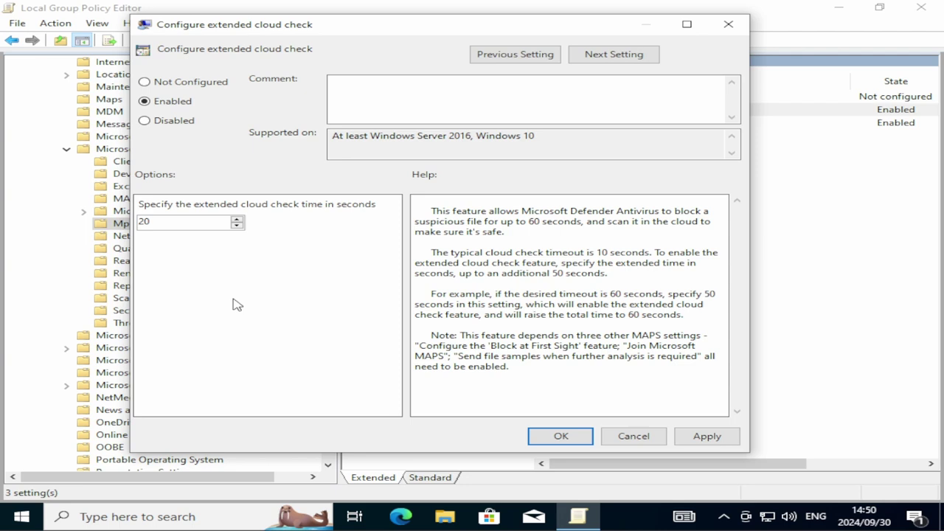
pyautogui.doubleClick(154, 223)
pyautogui.click(564, 439)
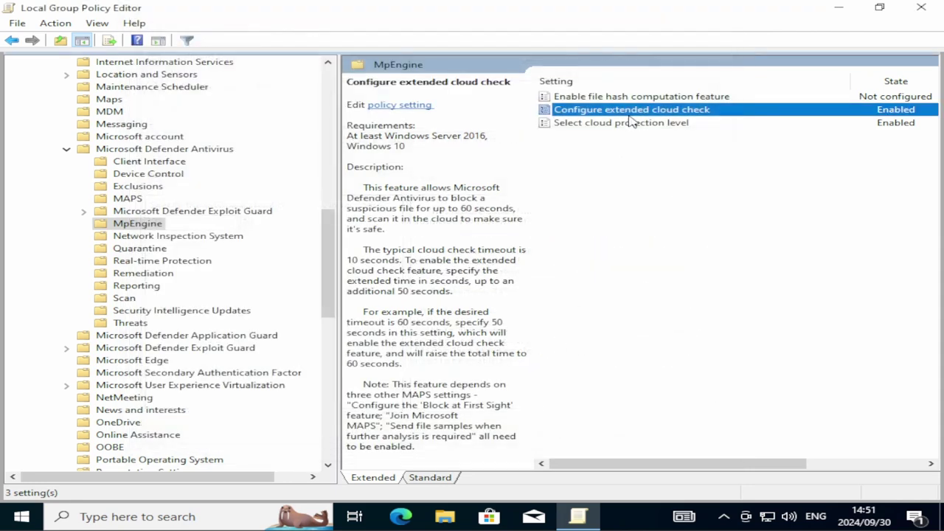
# - Configure the enabled "Select cloud protection level" policy with the High+ blocking level and save it
pyautogui.click(584, 124)
pyautogui.doubleClick(585, 124)
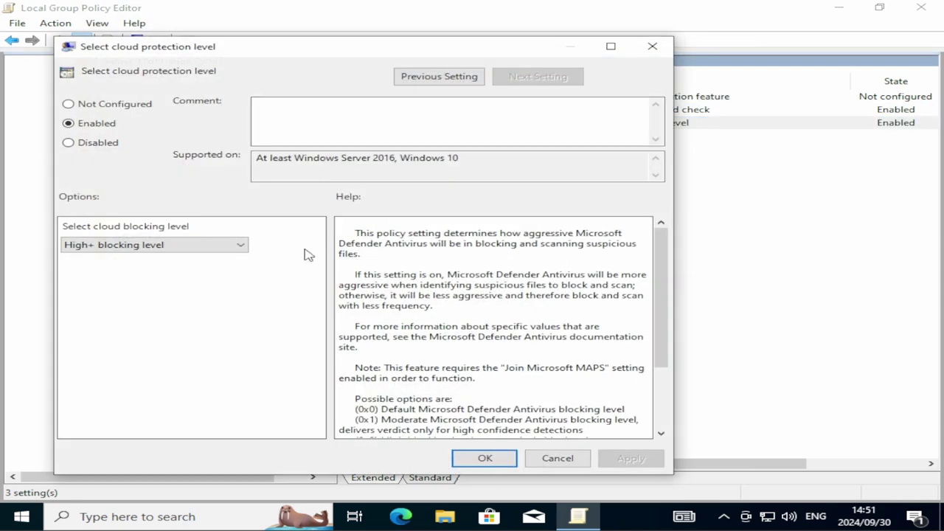
pyautogui.click(240, 244)
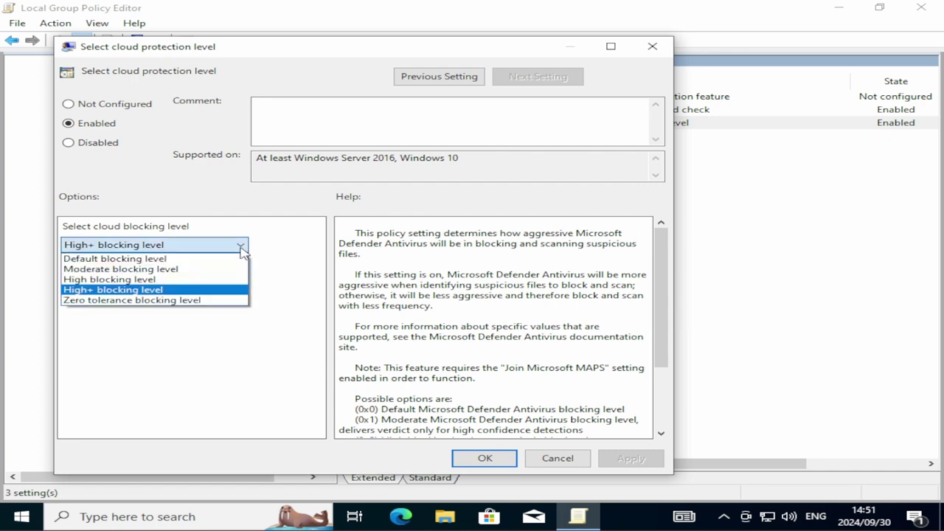
pyautogui.click(182, 260)
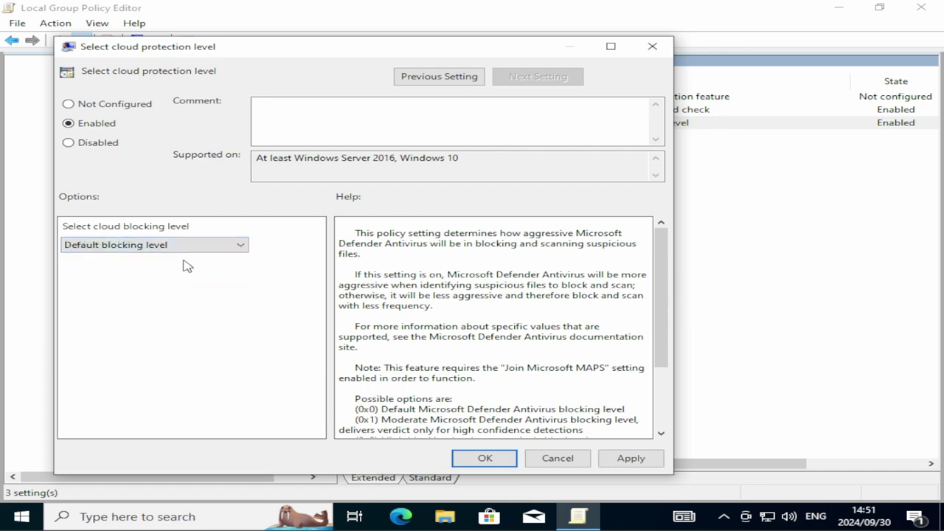
pyautogui.click(238, 248)
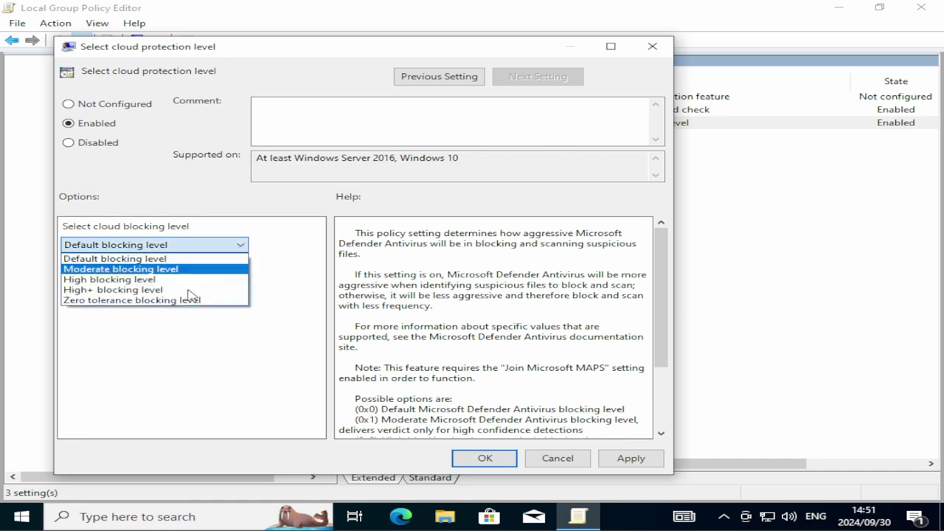
pyautogui.click(84, 291)
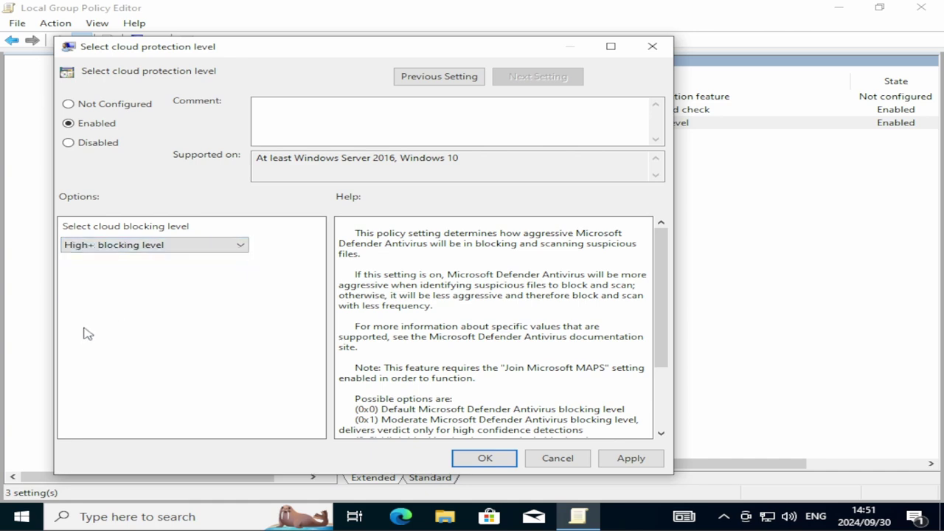
pyautogui.click(201, 244)
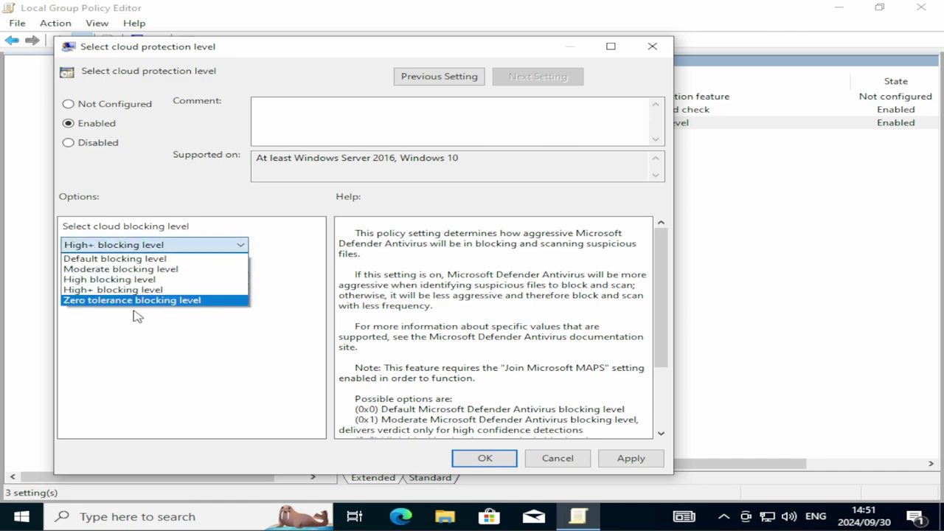
pyautogui.click(101, 289)
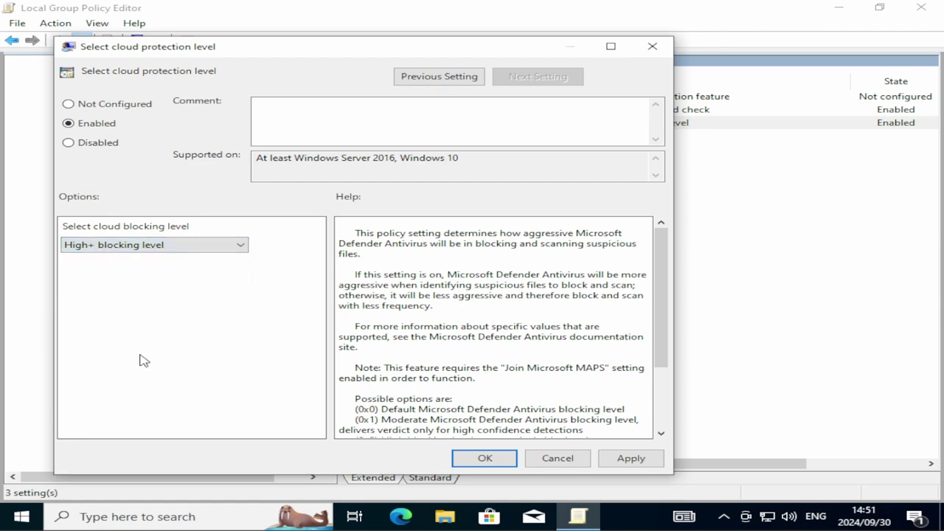
pyautogui.click(483, 458)
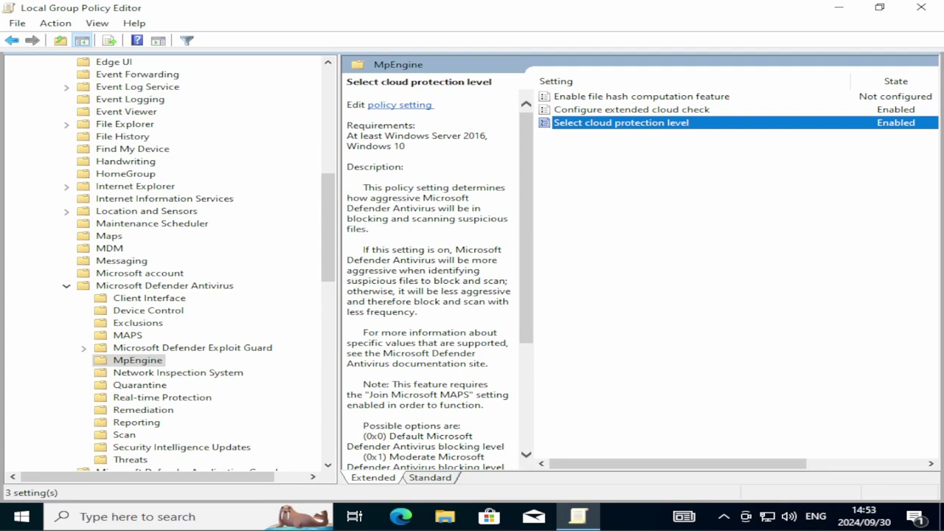
# - Close the policy editor and open Windows PowerShell as administrator, allowing it to make changes to the device
pyautogui.click(593, 224)
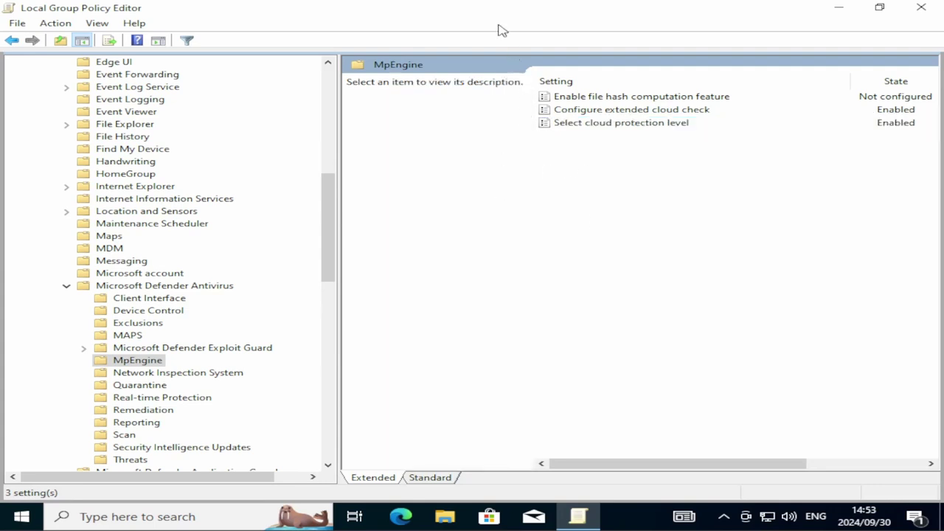
pyautogui.click(920, 9)
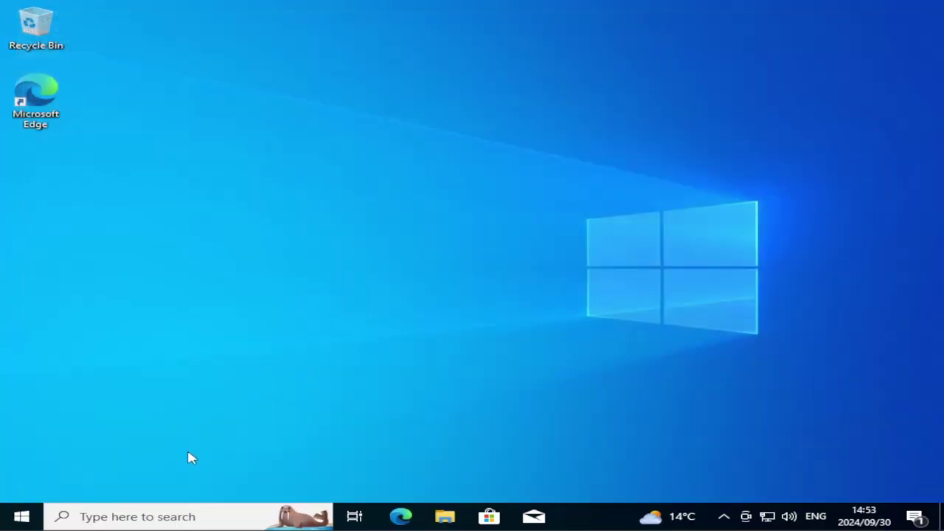
pyautogui.click(149, 519)
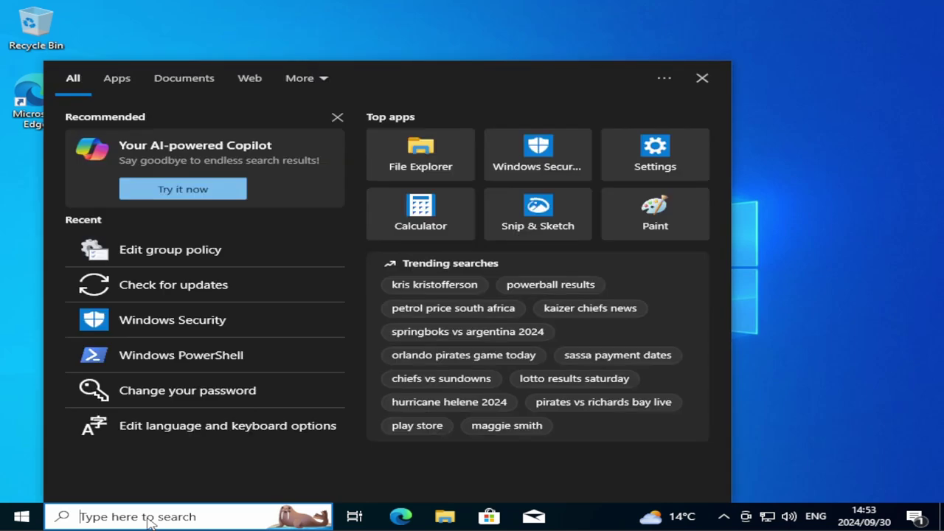
pyautogui.write('power')
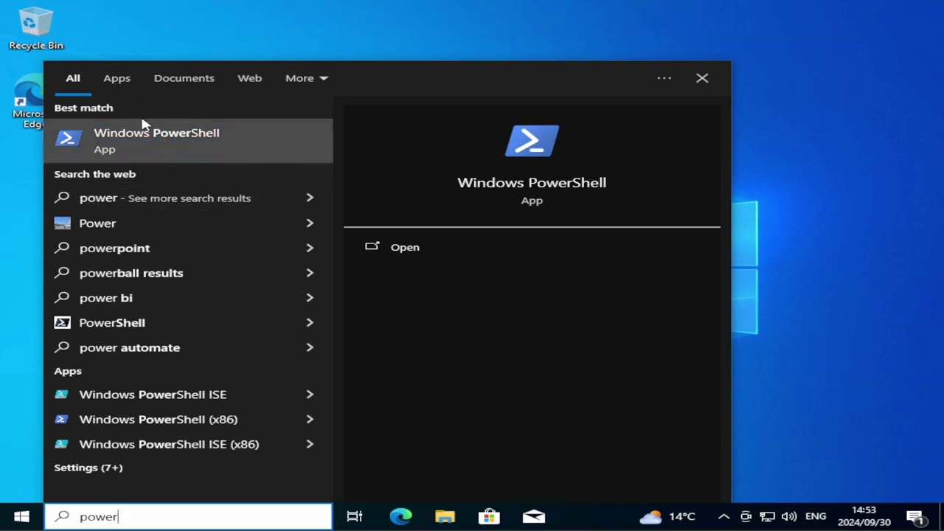
pyautogui.click(181, 141)
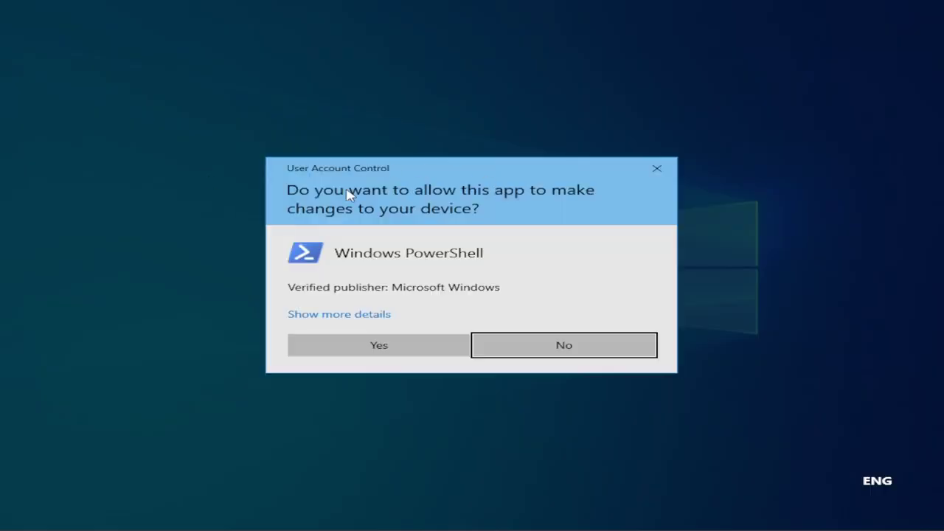
pyautogui.click(376, 346)
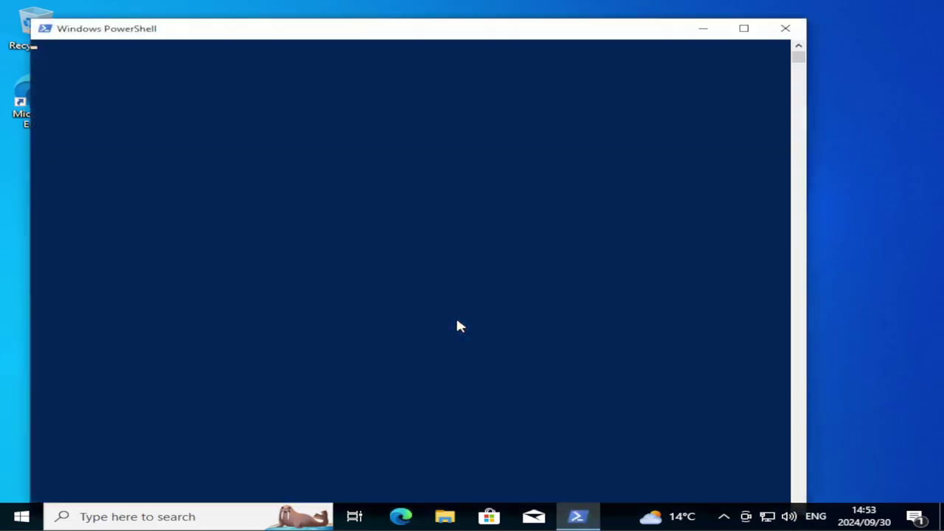
pyautogui.moveTo(396, 37); pyautogui.dragTo(443, 24)
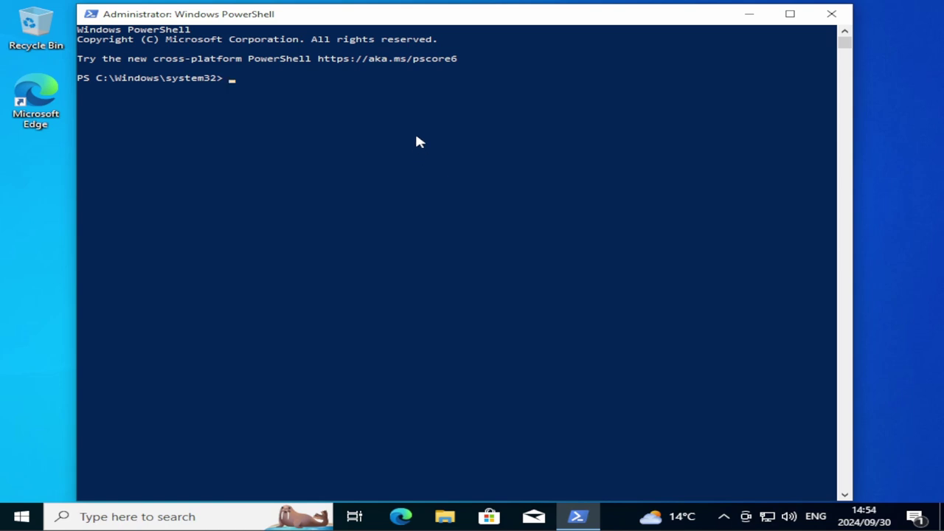
# - Run Set-MpPreference -PUAProtection 1 to turn on protection against potentially unwanted applications
pyautogui.rightClick(257, 80)
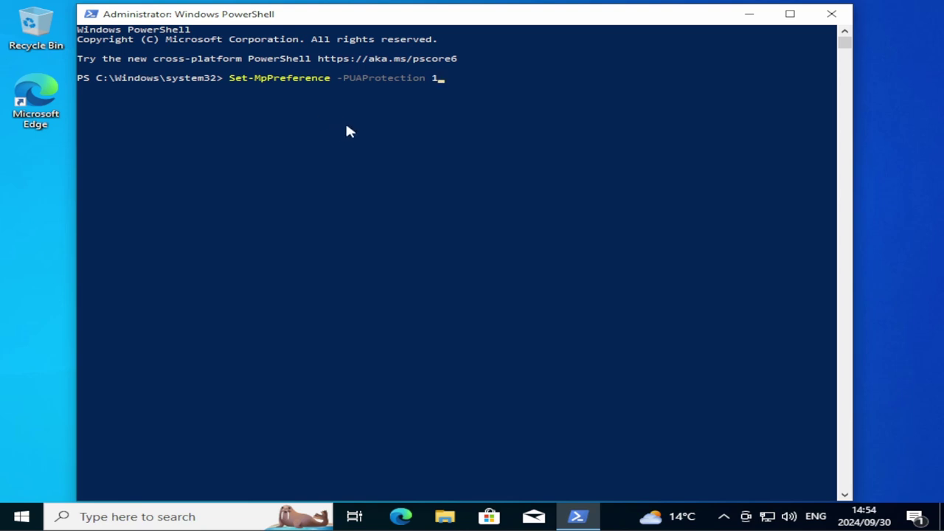
pyautogui.moveTo(418, 23); pyautogui.dragTo(433, 21)
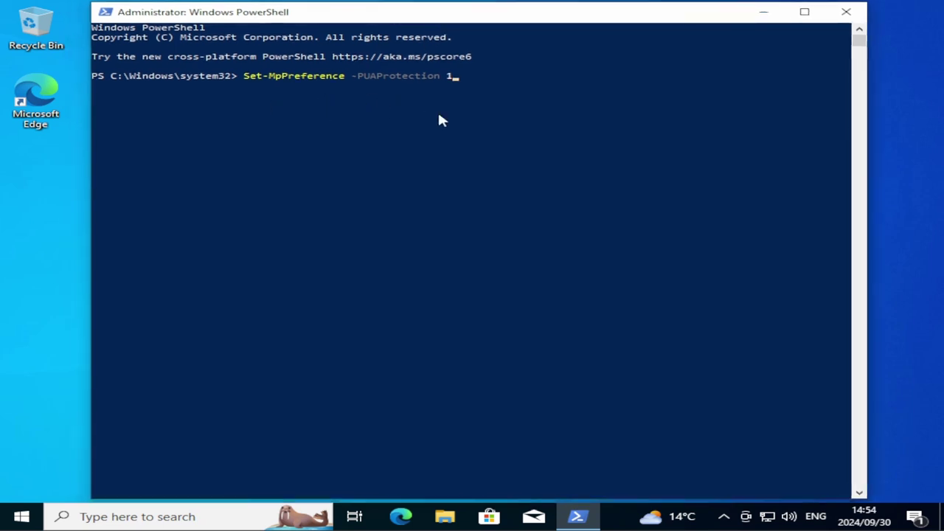
pyautogui.press('Return')
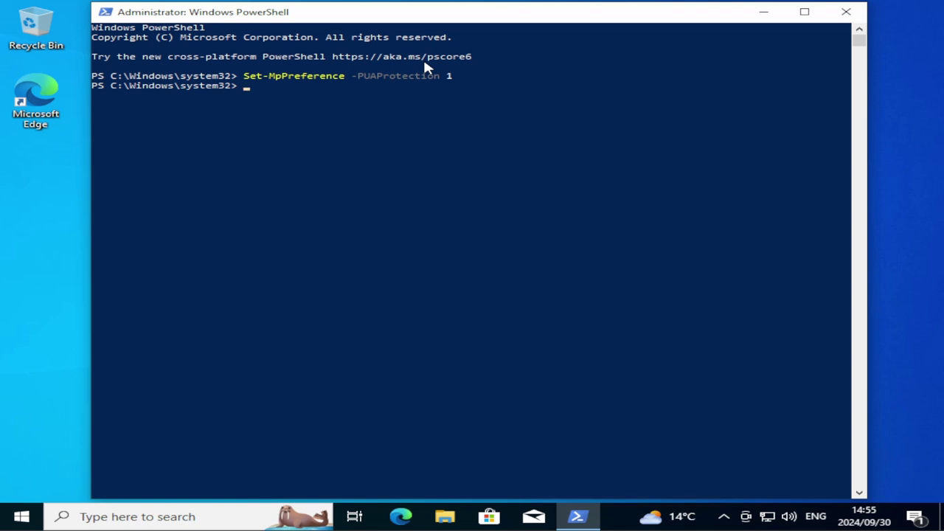
pyautogui.moveTo(492, 25); pyautogui.dragTo(510, 24)
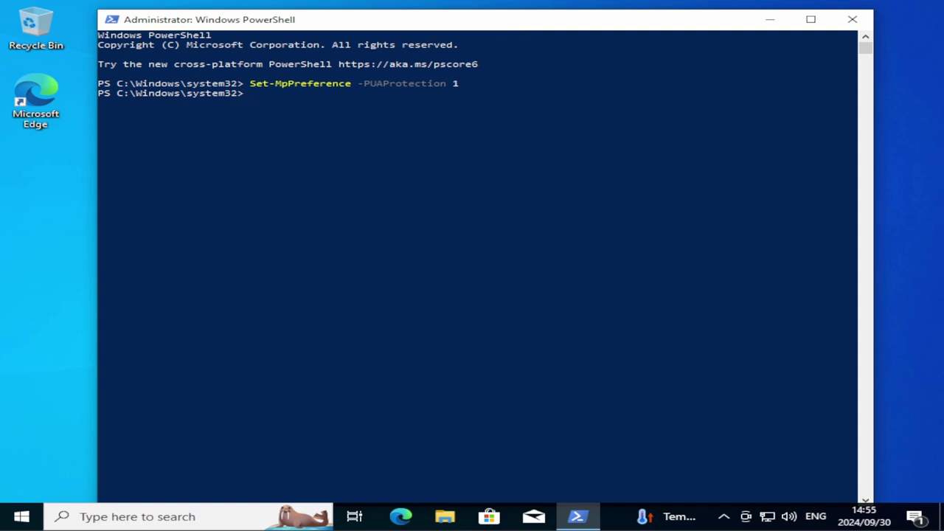
pyautogui.moveTo(570, 28); pyautogui.dragTo(552, 27)
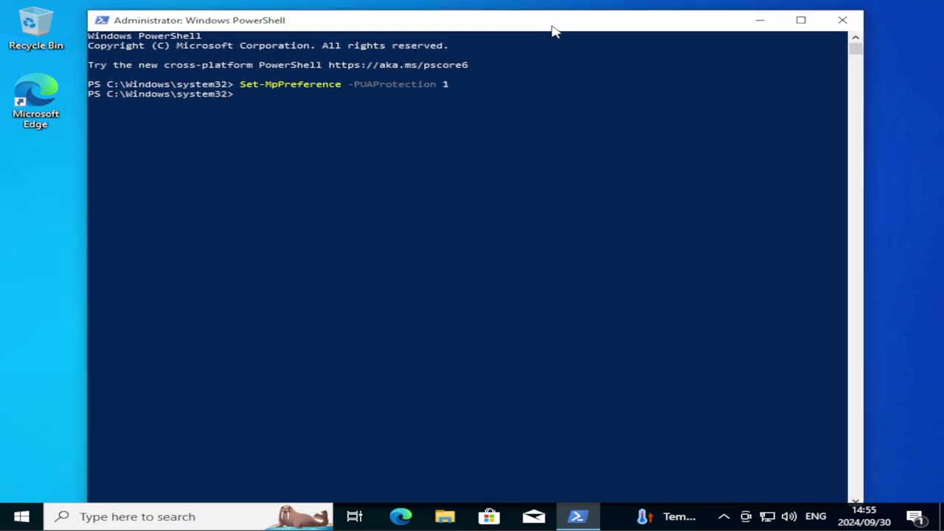